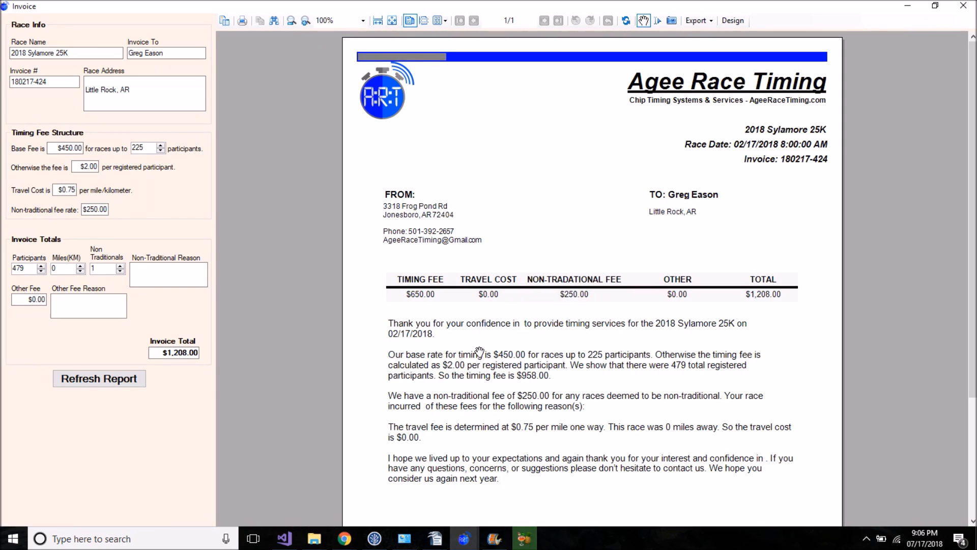
# Open the invoice report in the designer and open the expression of the thank-you paragraph's text box
pyautogui.click(728, 19)
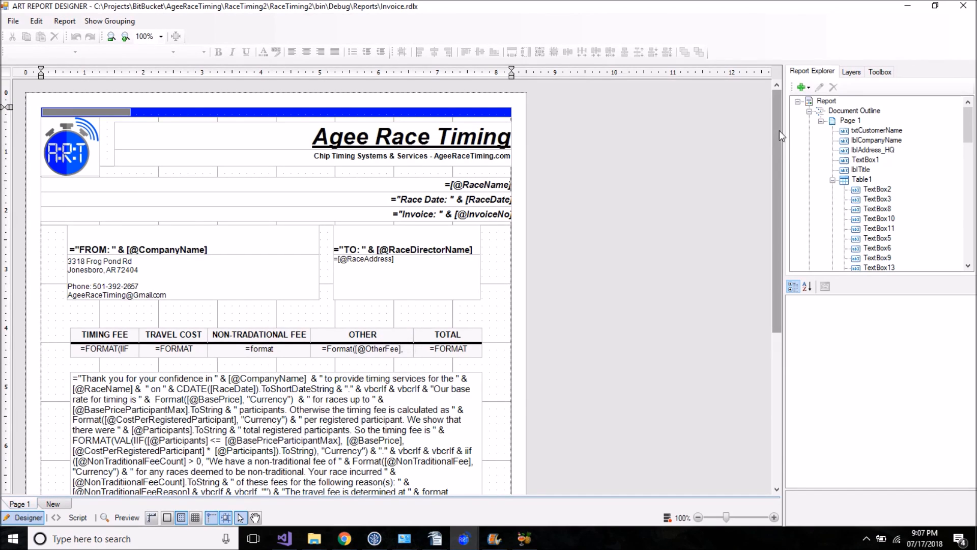
pyautogui.scroll(-3, 779, 131)
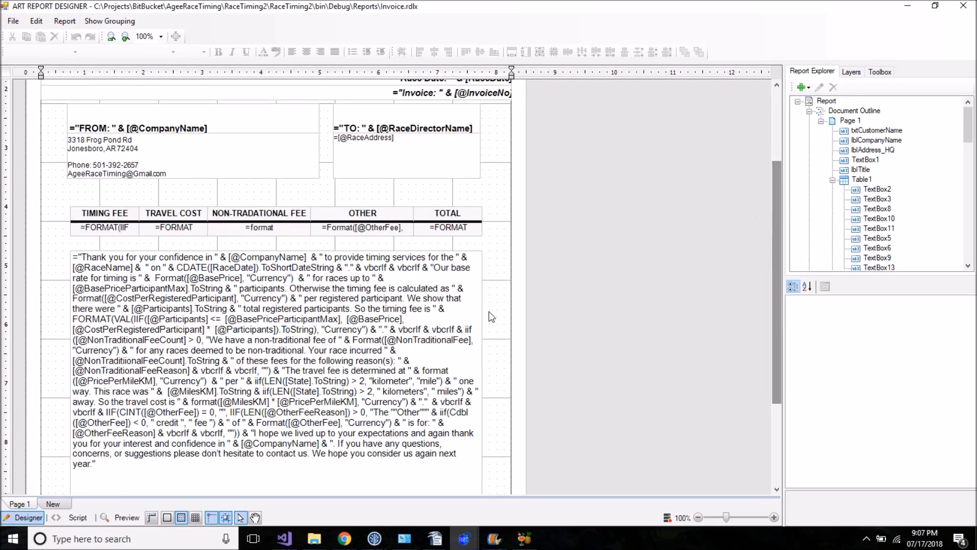
pyautogui.rightClick(134, 265)
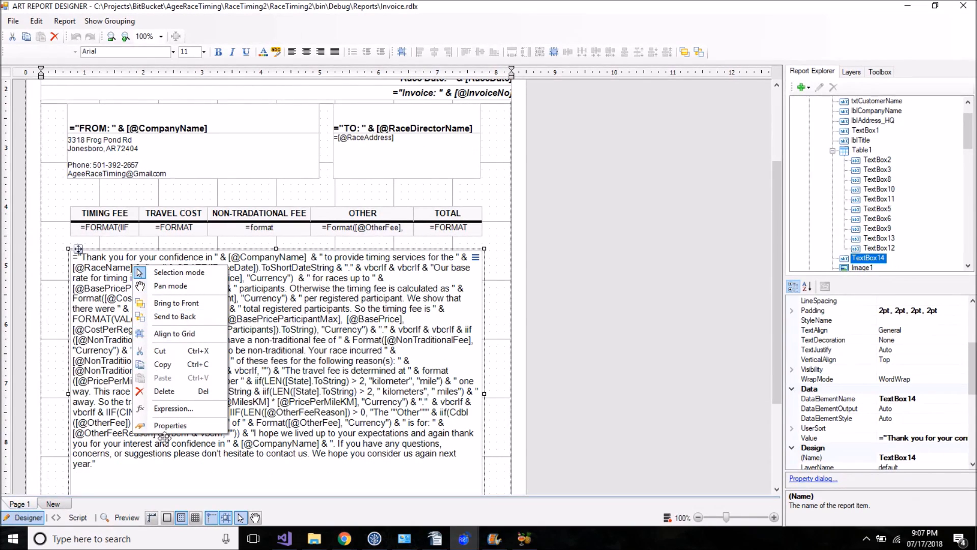
pyautogui.click(176, 409)
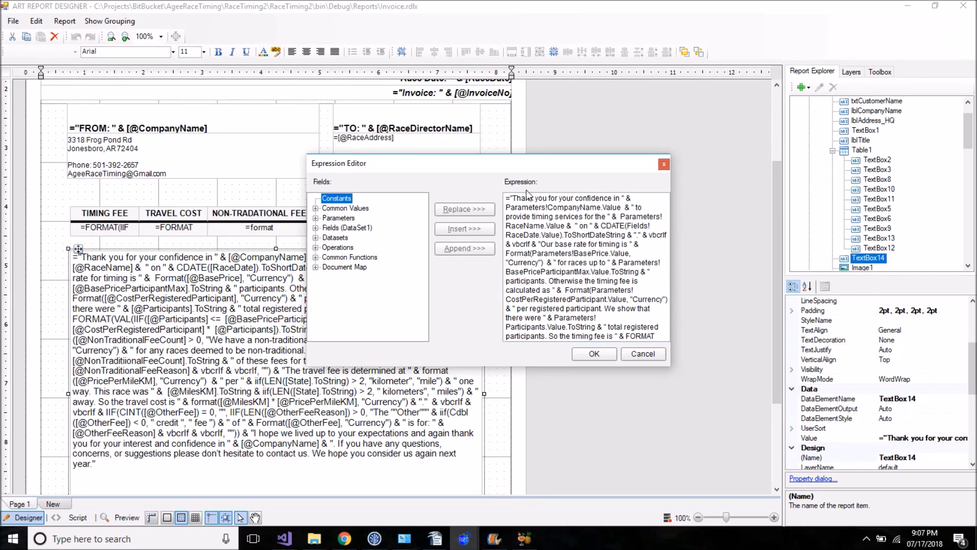
# Examine the start of the expression: the quoted thank-you text, the joining ampersand and the company name parameter
pyautogui.click(510, 199)
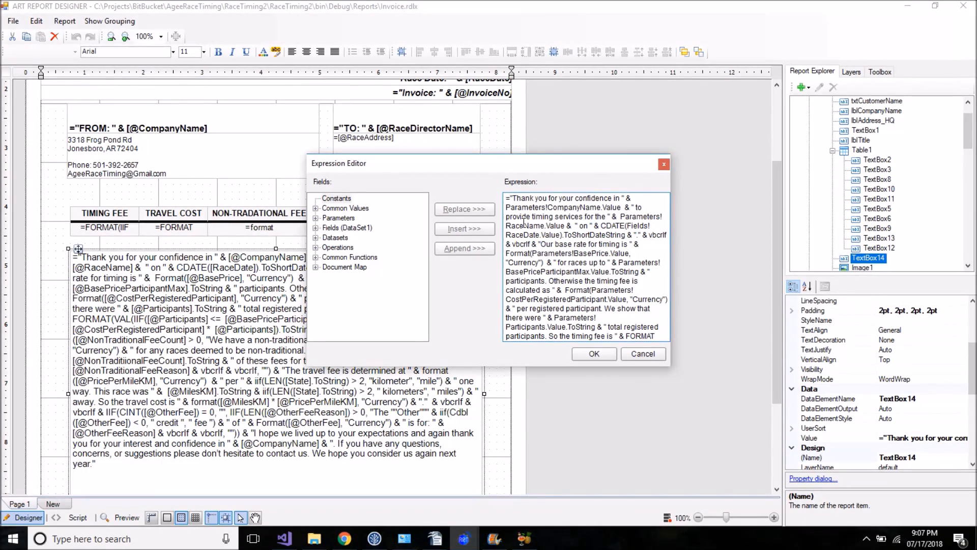
pyautogui.hotkey('shift', 'Right')
pyautogui.hotkey('shift', 'Right')
pyautogui.hotkey('shift', 'Right')
pyautogui.hotkey('shift', 'Right')
pyautogui.hotkey('shift', 'Right')
pyautogui.hotkey('shift', 'Right')
pyautogui.hotkey('shift', 'Right')
pyautogui.hotkey('shift', 'Right')
pyautogui.hotkey('shift', 'Right')
pyautogui.hotkey('shift', 'Right')
pyautogui.hotkey('shift', 'Right')
pyautogui.click(568, 207)
pyautogui.write('te')
pyautogui.press('BackSpace')
pyautogui.press('BackSpace')
pyautogui.moveTo(506, 198); pyautogui.dragTo(553, 217)
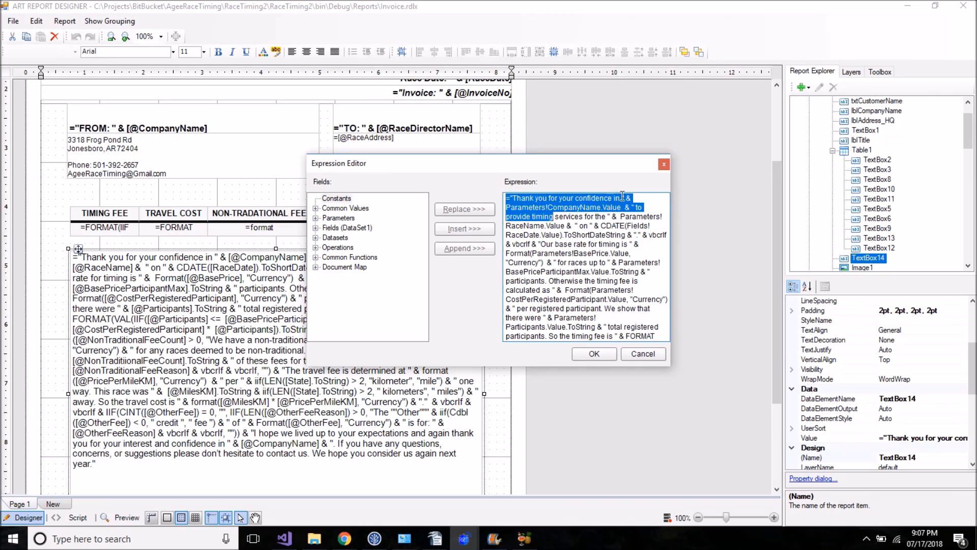
pyautogui.click(617, 197)
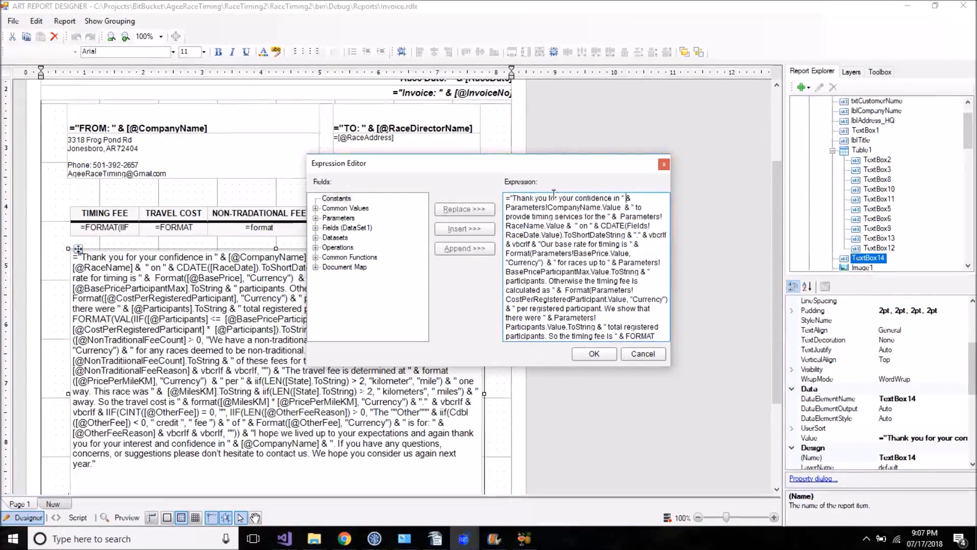
pyautogui.moveTo(509, 198); pyautogui.dragTo(614, 194)
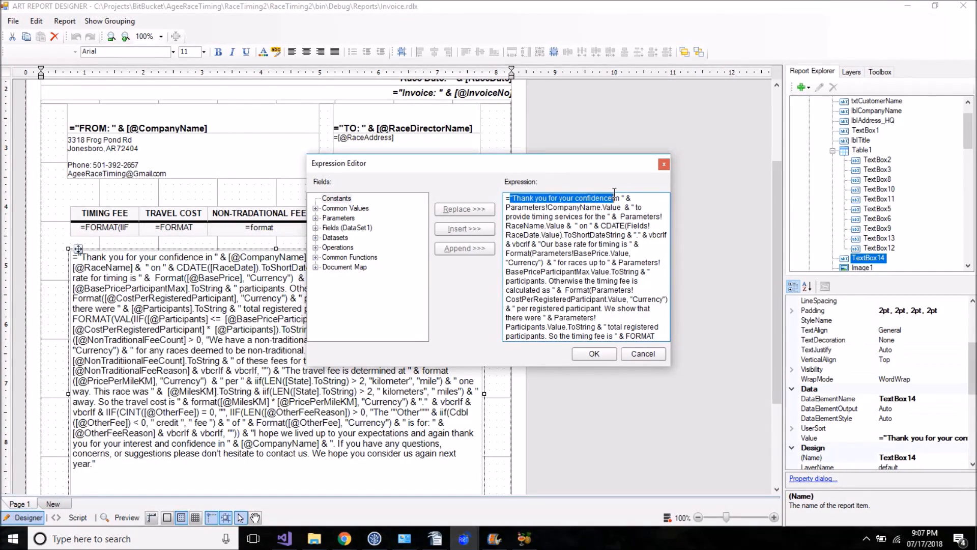
pyautogui.click(627, 199)
pyautogui.doubleClick(628, 199)
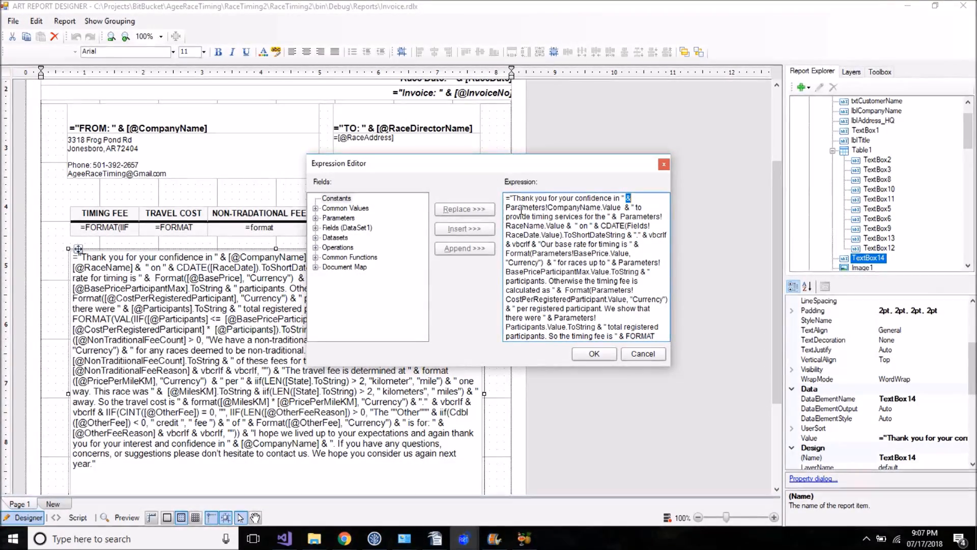
# Try to replace the company name parameter in the expression's first sentence with the literal text "Agee Race Timing"
pyautogui.moveTo(506, 207); pyautogui.dragTo(635, 205)
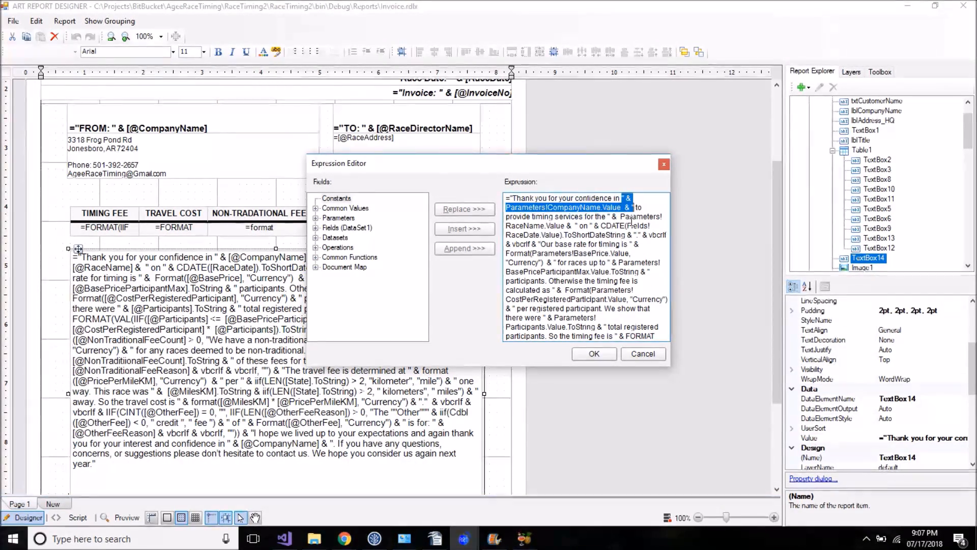
pyautogui.press('Delete')
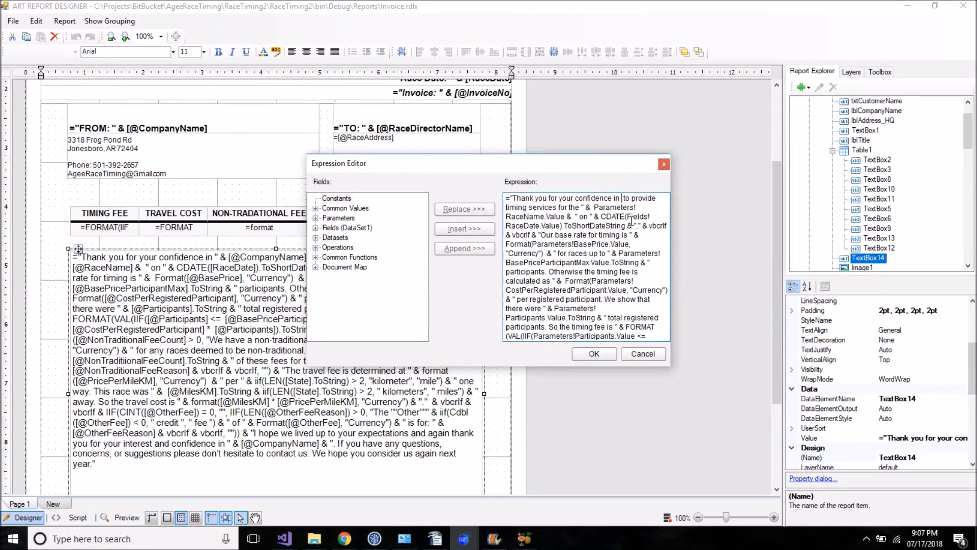
pyautogui.write('Agee Race Timing')
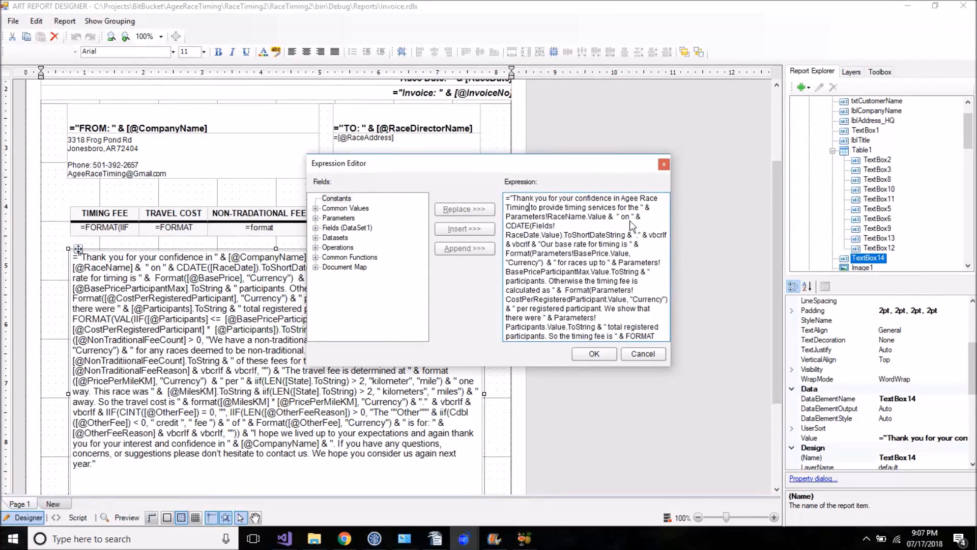
pyautogui.moveTo(512, 198); pyautogui.dragTo(643, 205)
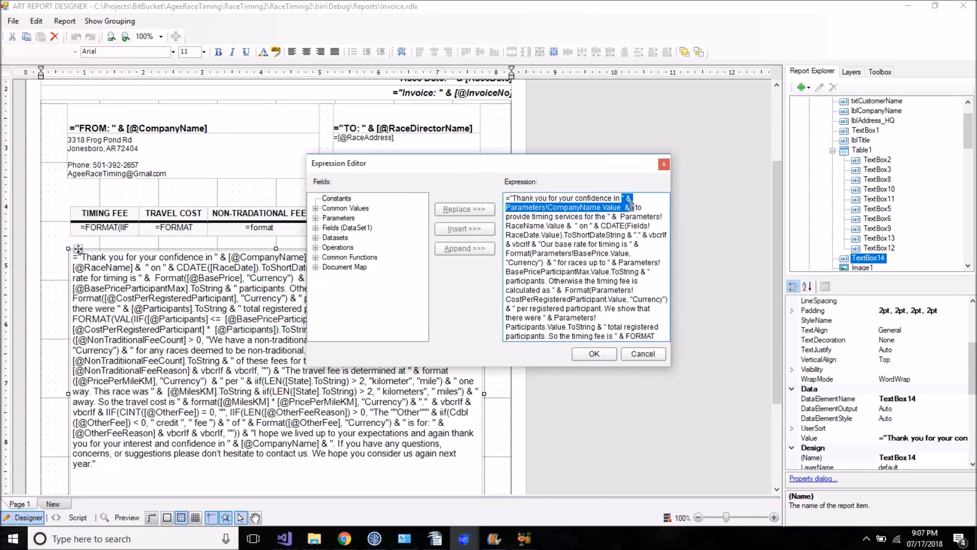
# Examine the base-price and "Otherwise the timing fee is calculated as" wording in the expression, then close the editor without saving
pyautogui.click(541, 202)
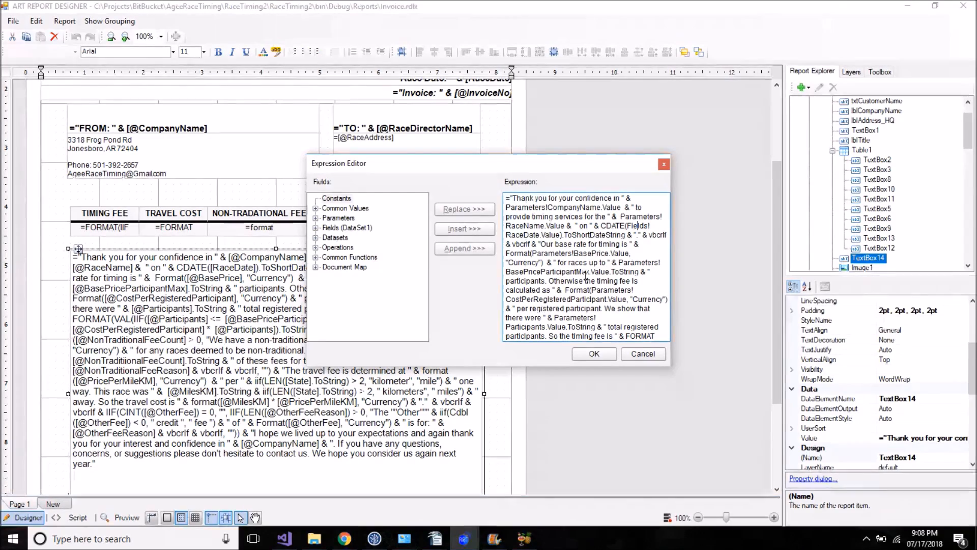
pyautogui.moveTo(549, 281)
pyautogui.mouseDown()
pyautogui.moveTo(608, 291)
pyautogui.moveTo(553, 290)
pyautogui.mouseUp()
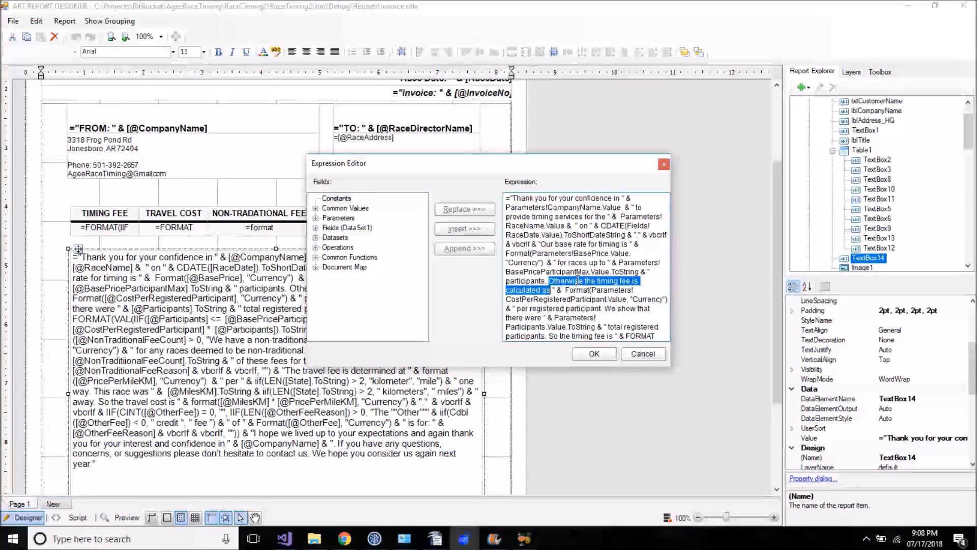
pyautogui.click(545, 272)
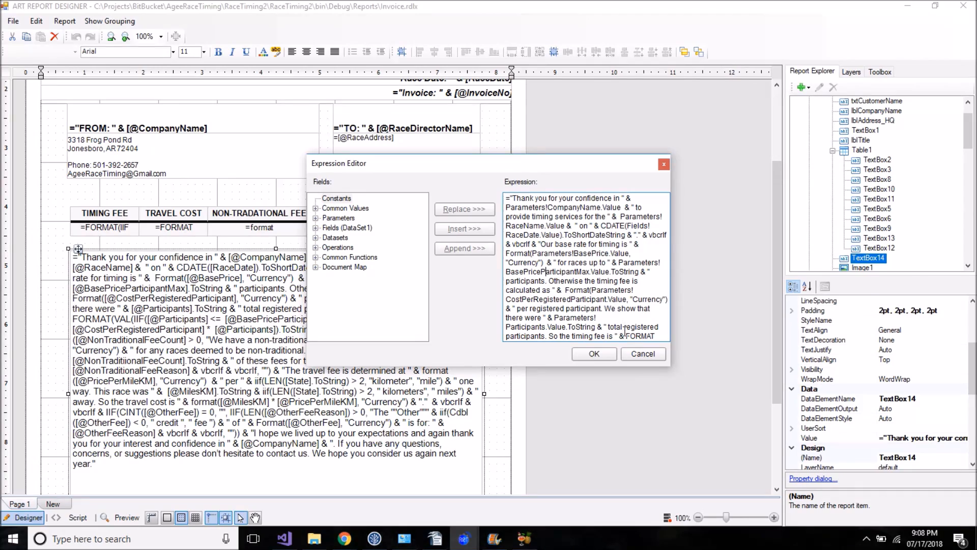
pyautogui.click(631, 352)
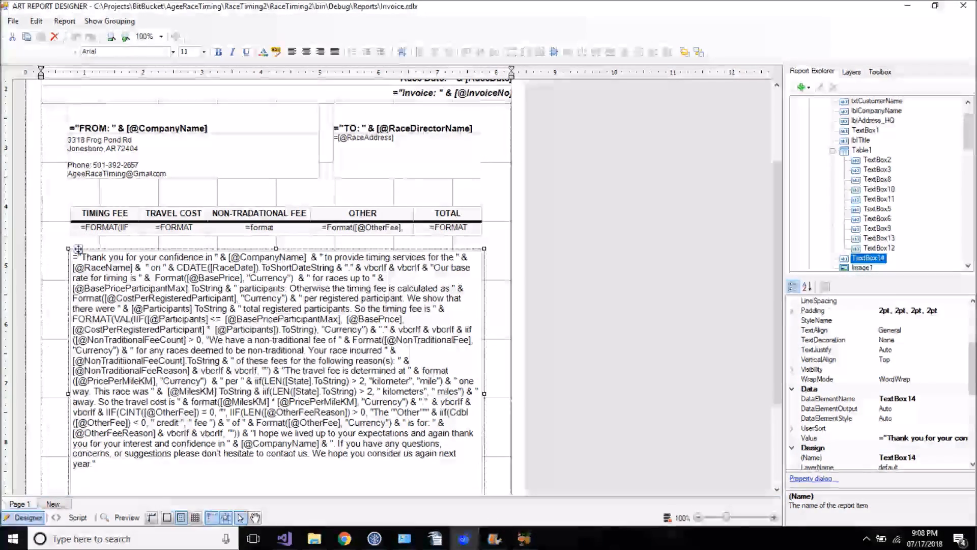
# Open the BasePrice report parameter and view its default value entry
pyautogui.scroll(1, 968, 117)
pyautogui.click(833, 180)
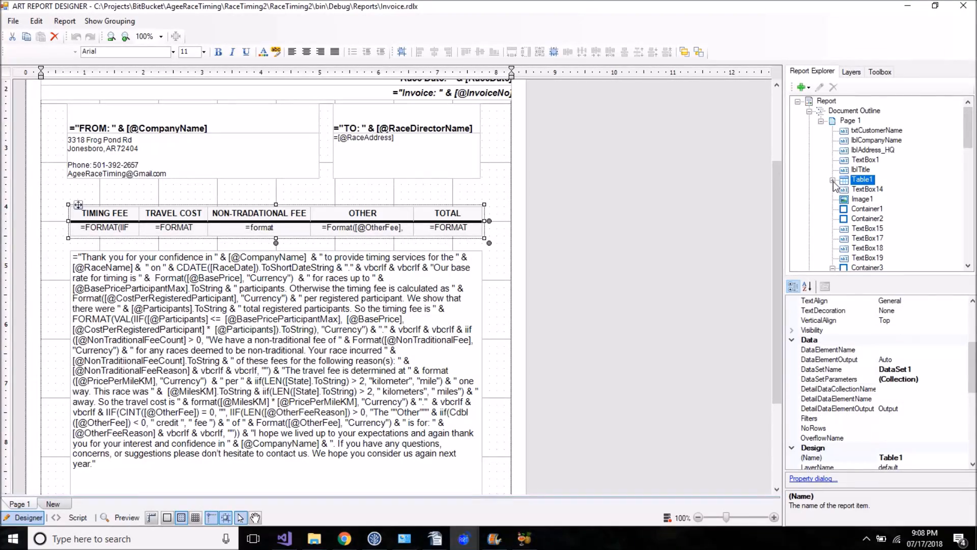
pyautogui.click(821, 121)
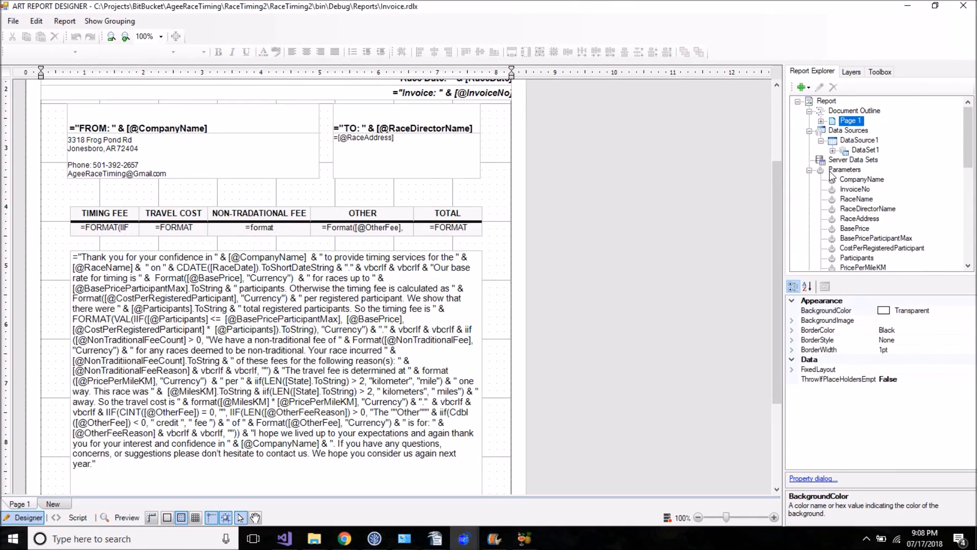
pyautogui.click(859, 192)
pyautogui.scroll(-3, 860, 196)
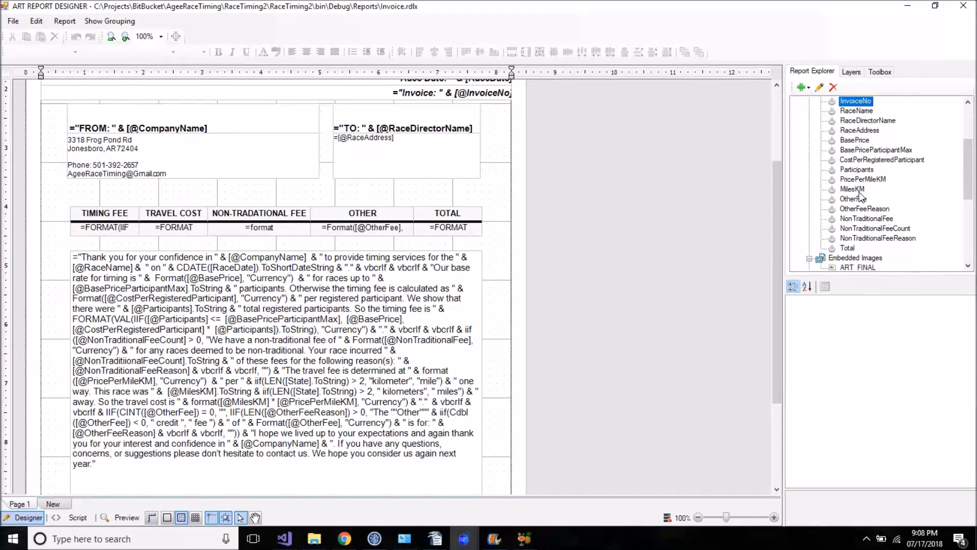
pyautogui.click(855, 140)
pyautogui.rightClick(853, 138)
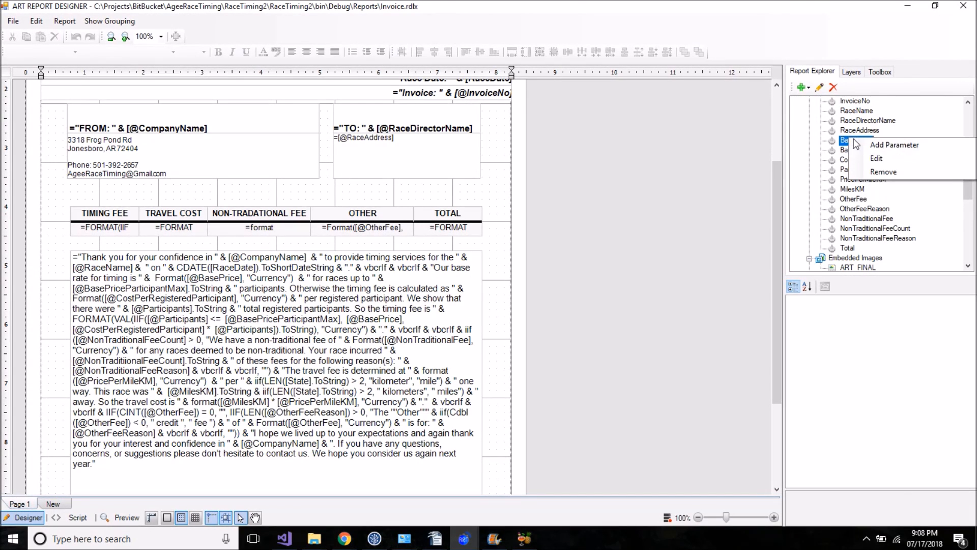
pyautogui.click(901, 160)
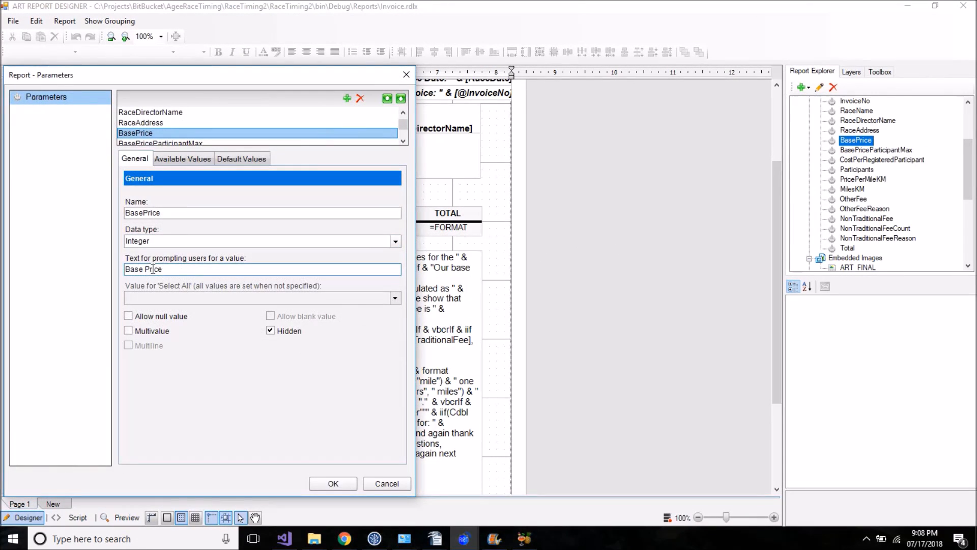
pyautogui.click(236, 160)
pyautogui.click(160, 227)
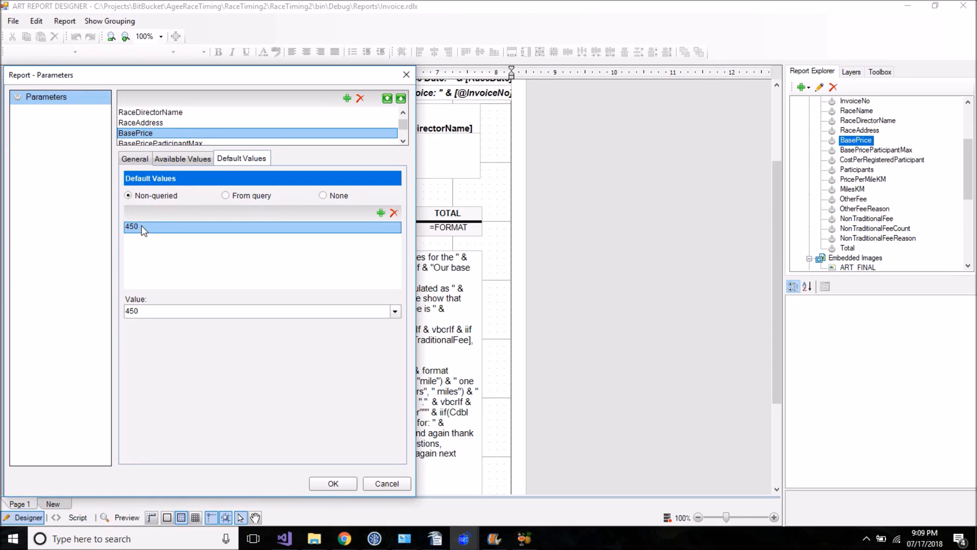
# Try clearing the BasePrice parameter's default value and discard the edit
pyautogui.click(142, 312)
pyautogui.press('BackSpace')
pyautogui.press('BackSpace')
pyautogui.press('BackSpace')
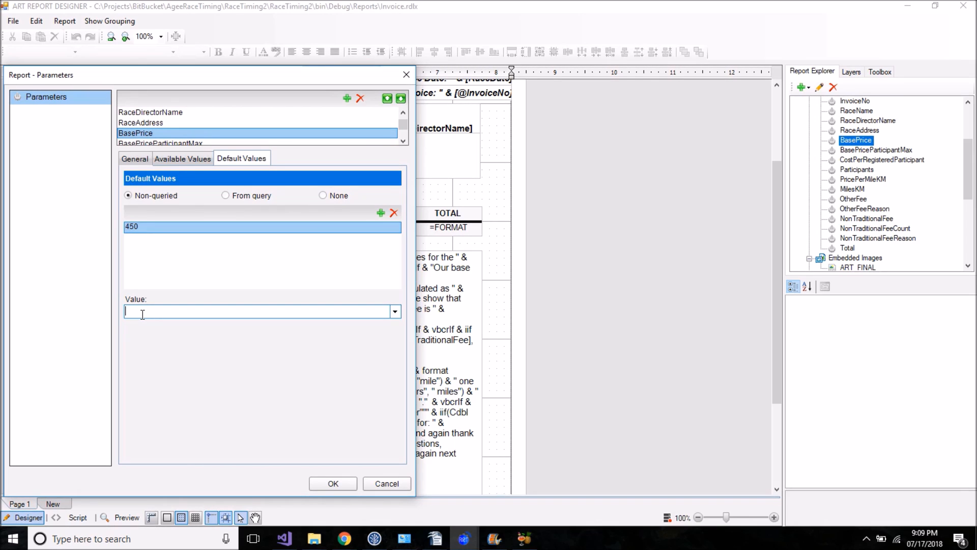
pyautogui.click(386, 484)
# Check the default value of the BasePriceParticipantMax parameter and close its settings without saving
pyautogui.click(821, 101)
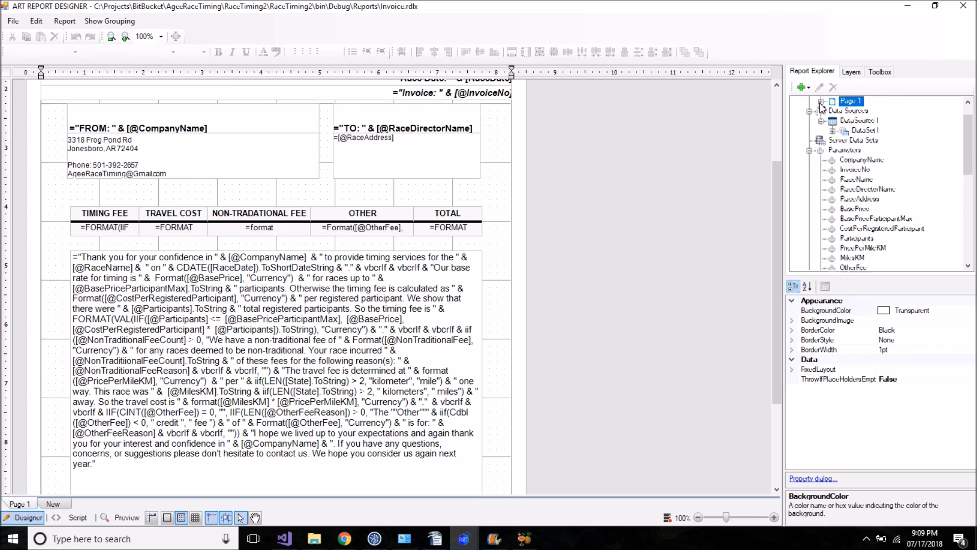
pyautogui.scroll(-2, 835, 146)
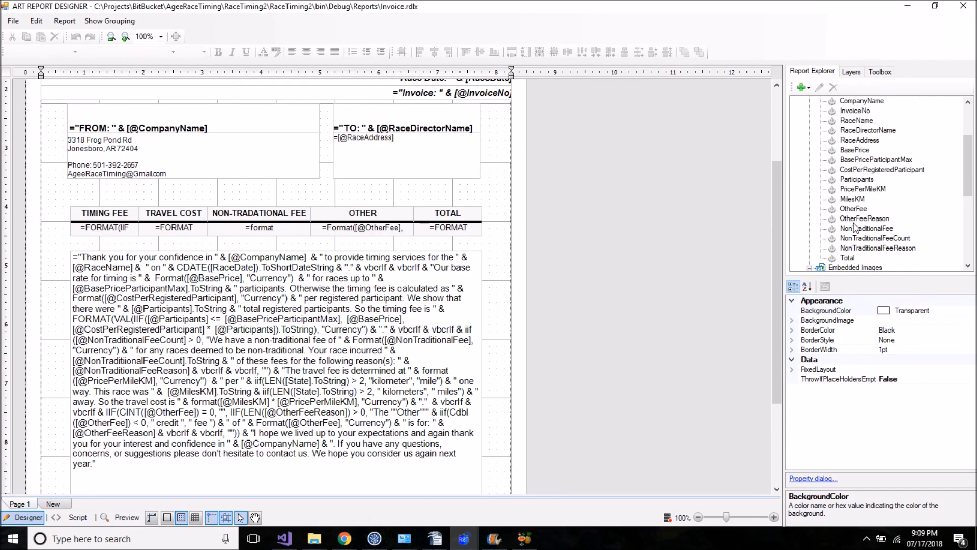
pyautogui.click(862, 160)
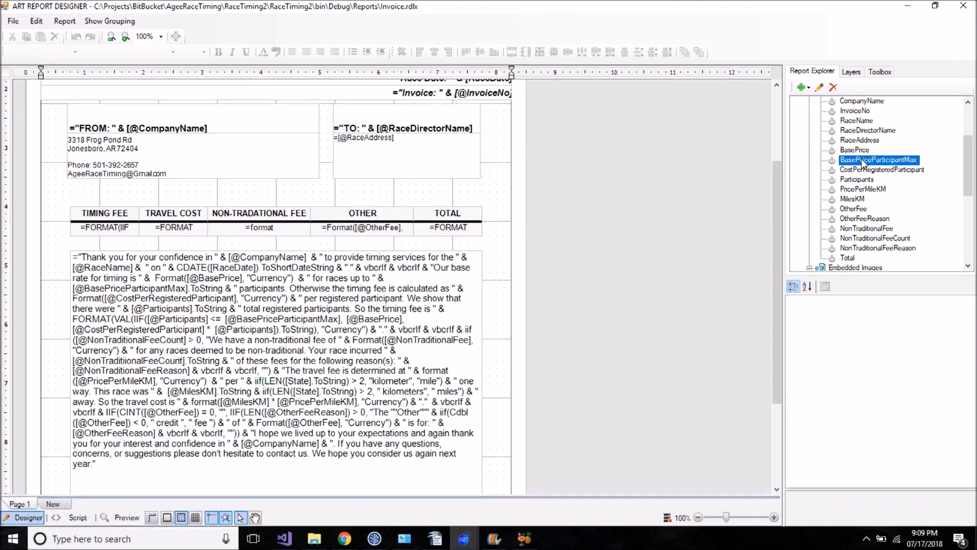
pyautogui.rightClick(861, 158)
pyautogui.click(873, 177)
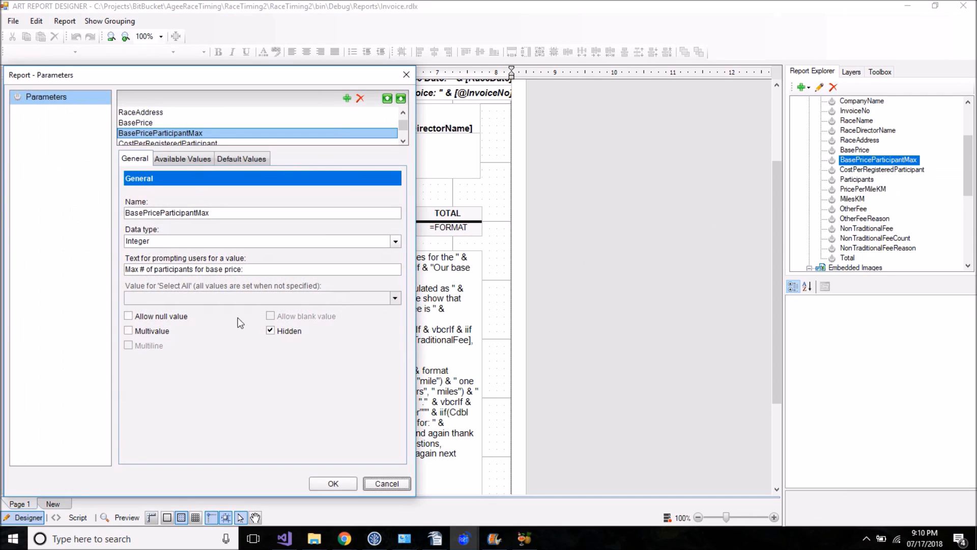
pyautogui.click(242, 158)
pyautogui.click(151, 228)
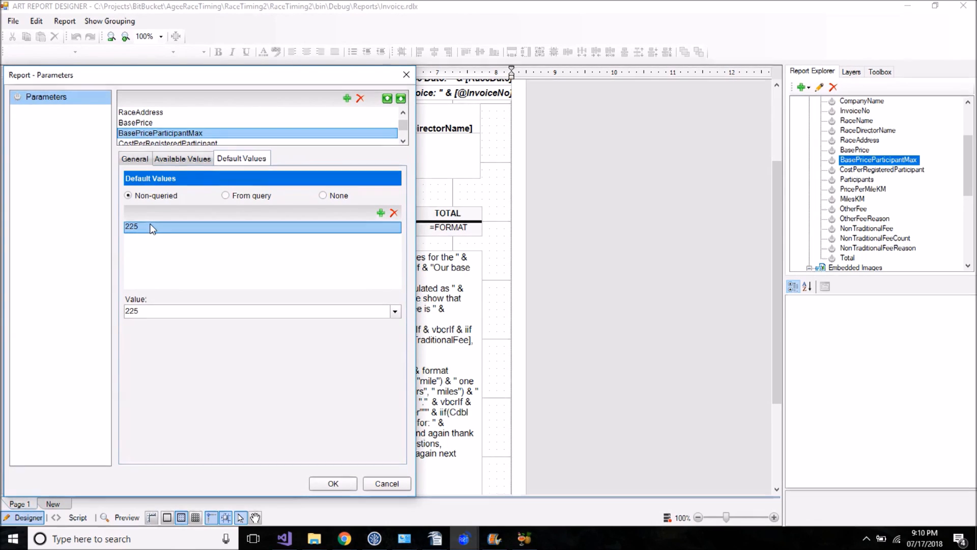
pyautogui.click(387, 484)
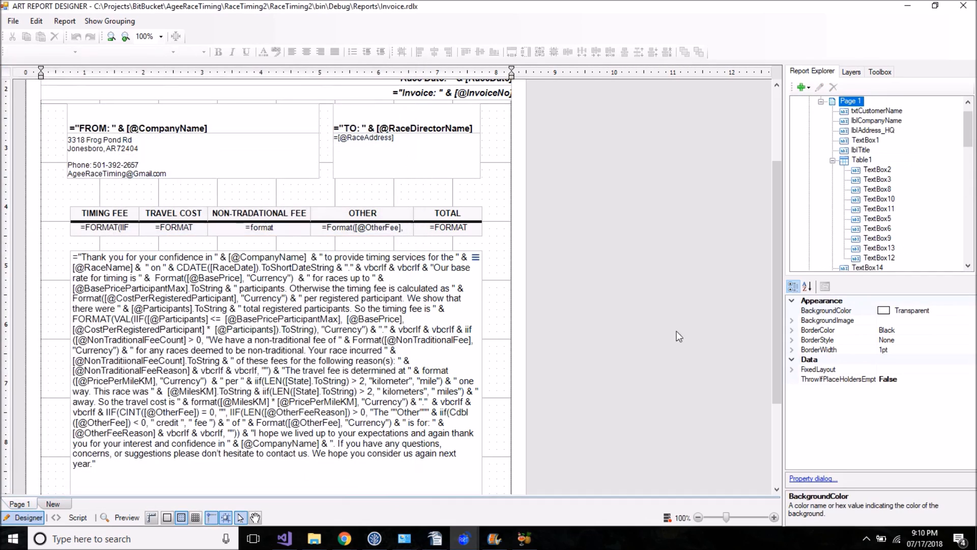
# Check the default value of the CostPerRegisteredParticipant parameter and close its settings
pyautogui.click(821, 101)
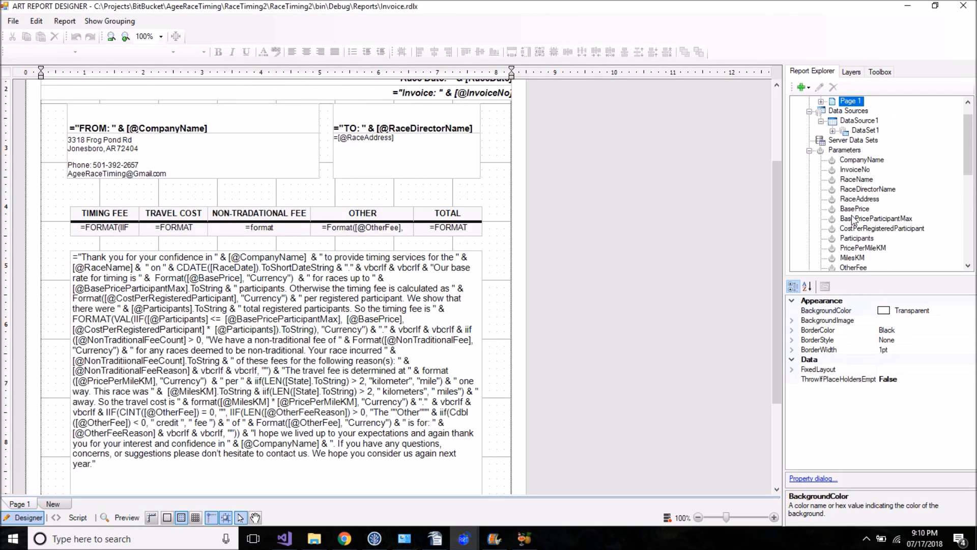
pyautogui.scroll(-3, 856, 209)
pyautogui.click(860, 172)
pyautogui.rightClick(859, 172)
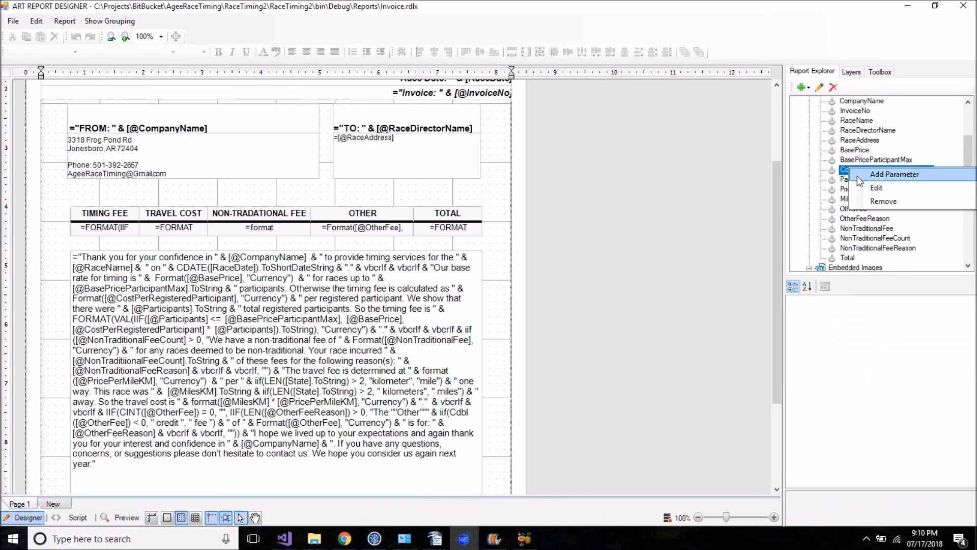
pyautogui.click(871, 189)
pyautogui.click(244, 158)
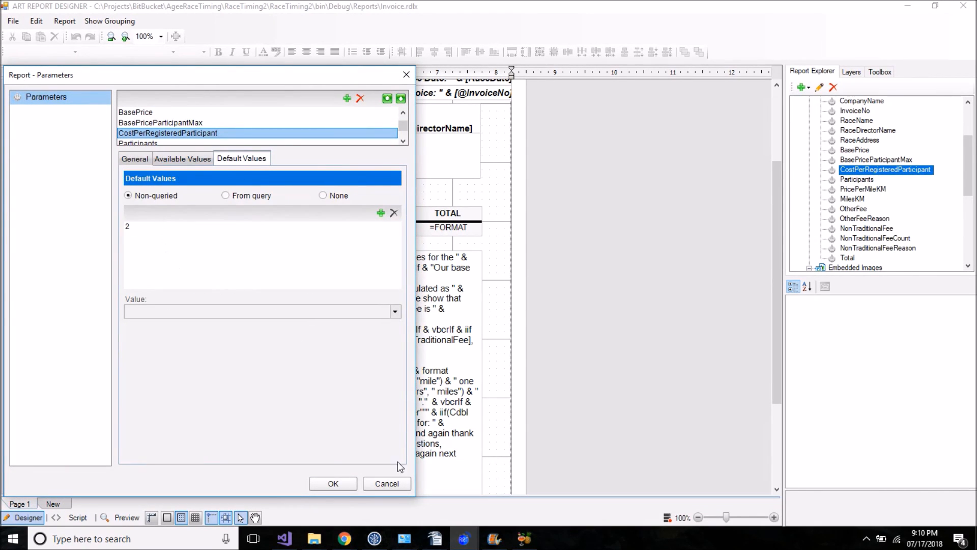
pyautogui.click(344, 481)
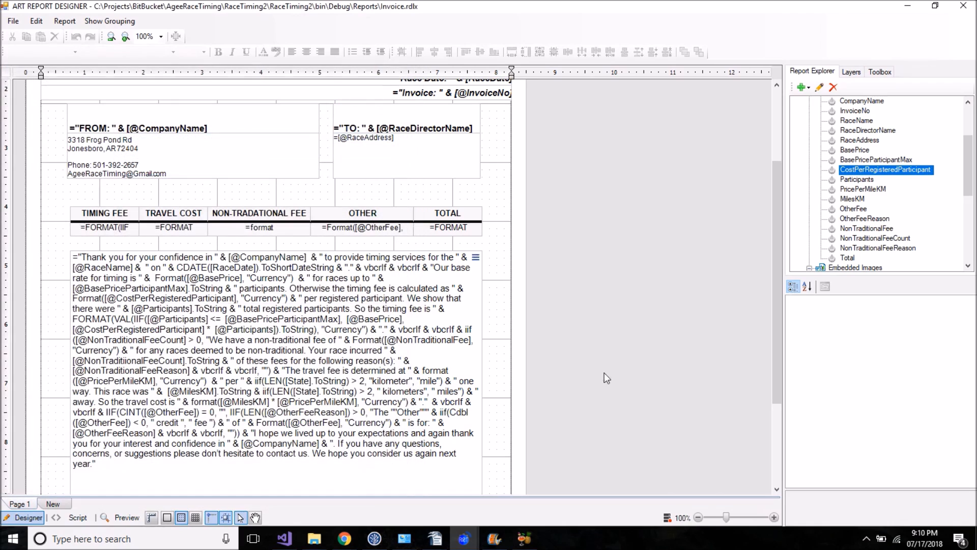
# Review the Participants, InvoiceNo and CompanyName parameters and the invoice number text box that uses one of them
pyautogui.click(859, 180)
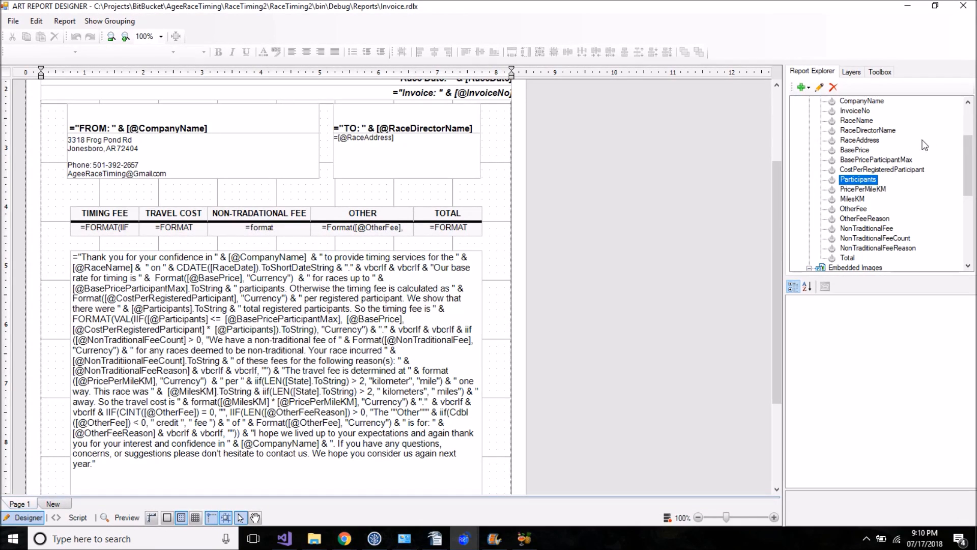
pyautogui.moveTo(969, 164); pyautogui.dragTo(969, 160)
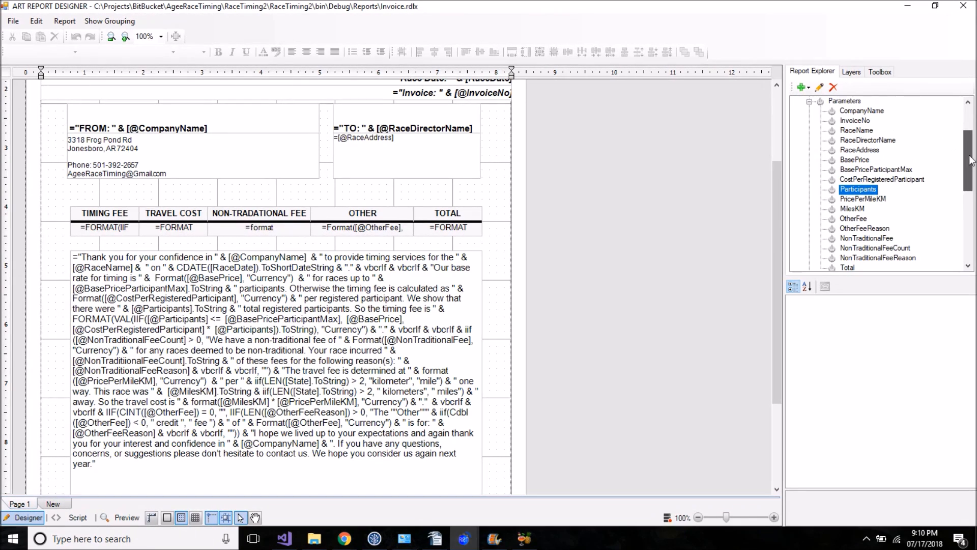
pyautogui.click(856, 121)
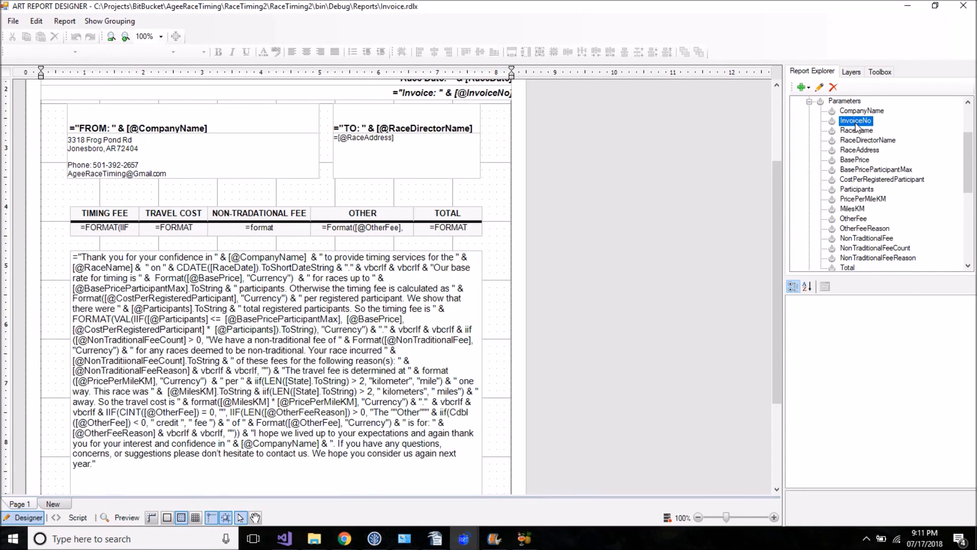
pyautogui.click(347, 95)
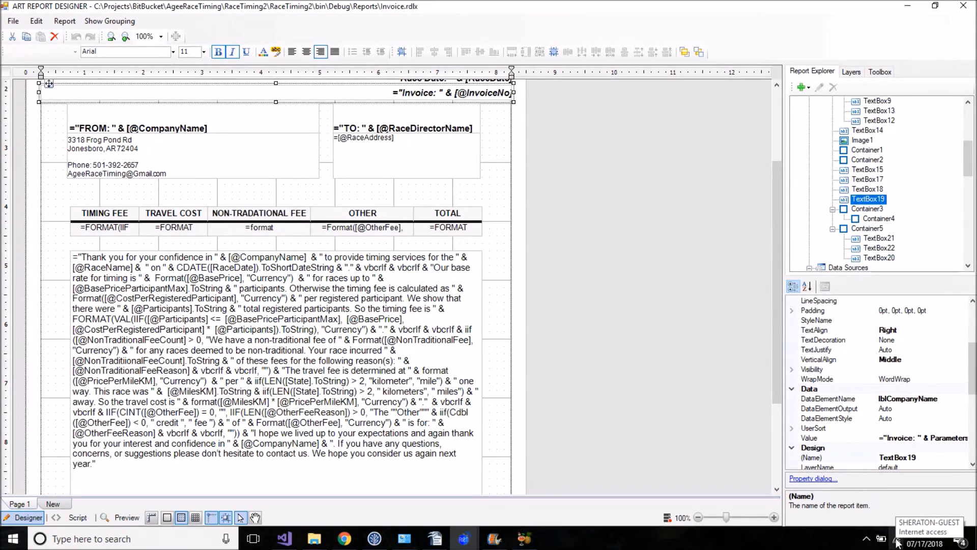
pyautogui.moveTo(969, 161); pyautogui.dragTo(969, 204)
pyautogui.click(855, 121)
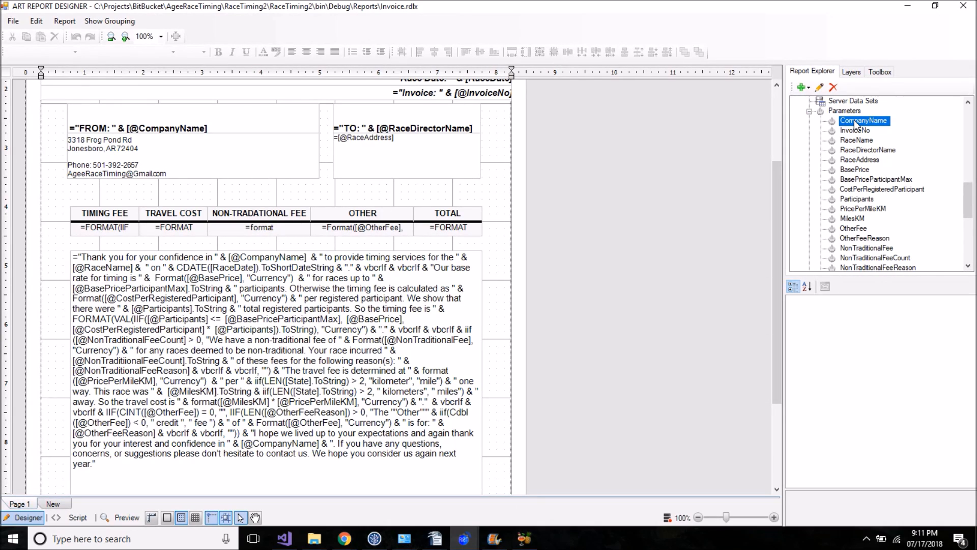
pyautogui.moveTo(773, 186); pyautogui.dragTo(774, 123)
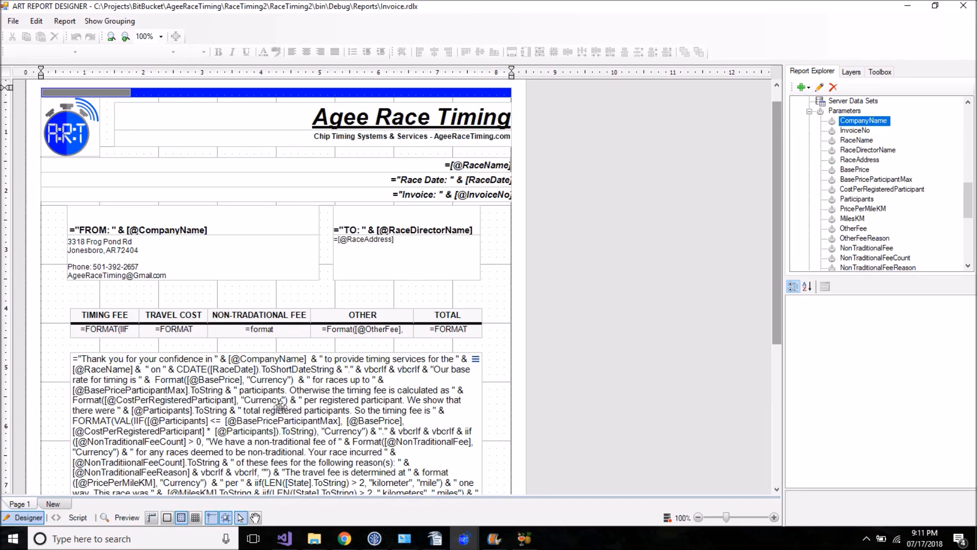
# Inspect the thank-you body text, the sender's address block, and the FROM, TO and RaceAddress text boxes
pyautogui.click(256, 362)
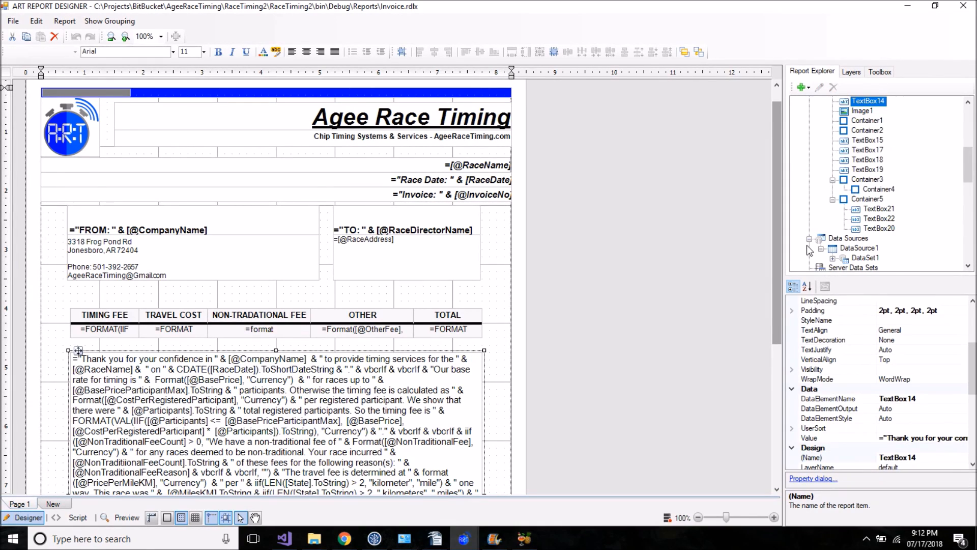
pyautogui.click(153, 257)
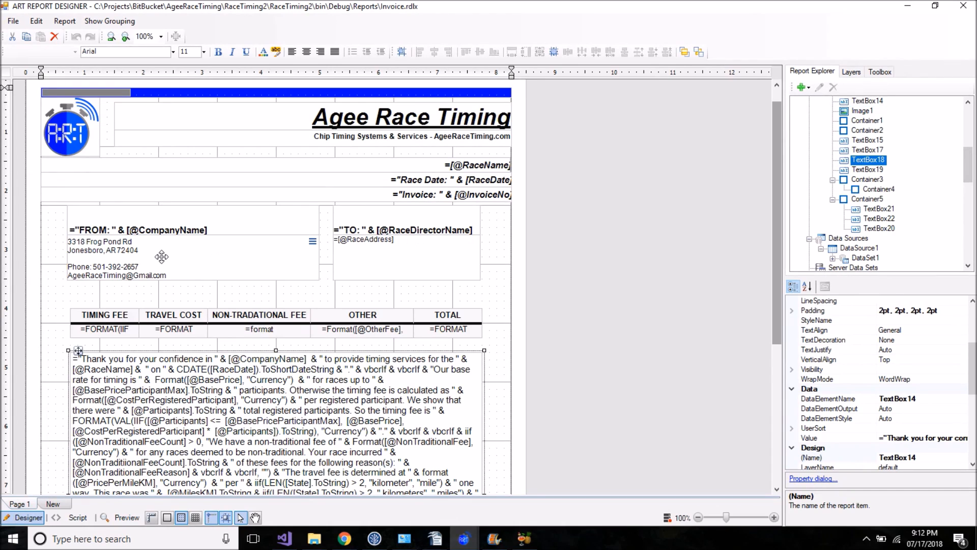
pyautogui.click(146, 249)
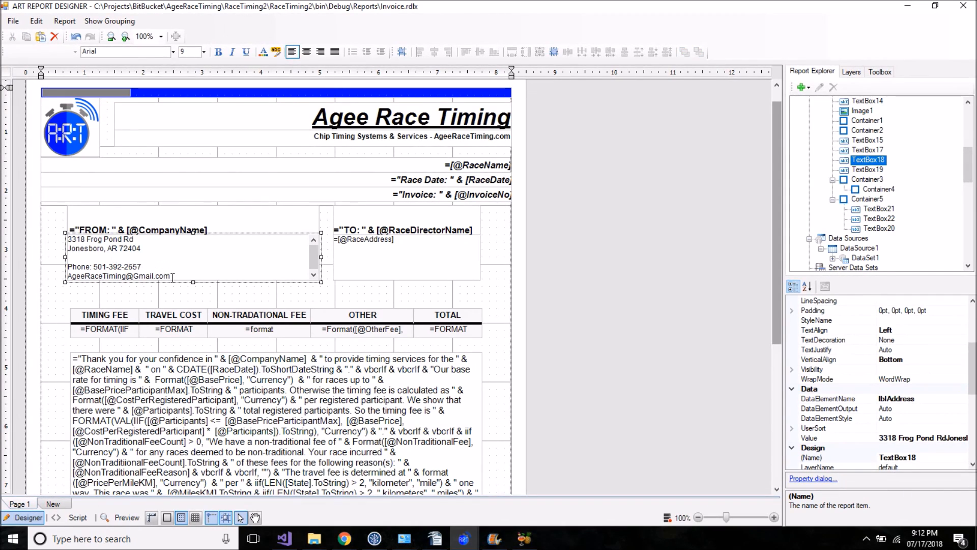
pyautogui.moveTo(173, 276); pyautogui.dragTo(131, 257)
pyautogui.click(131, 256)
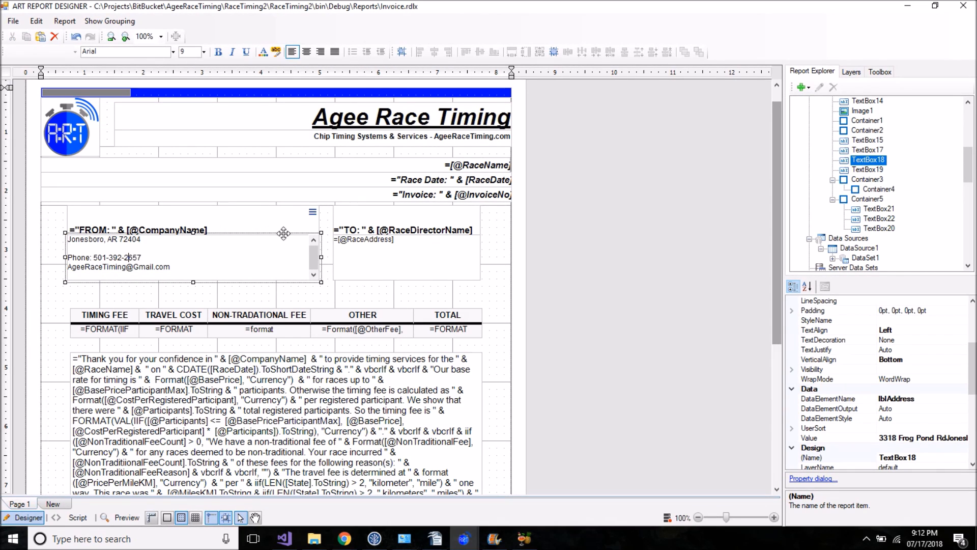
pyautogui.click(225, 225)
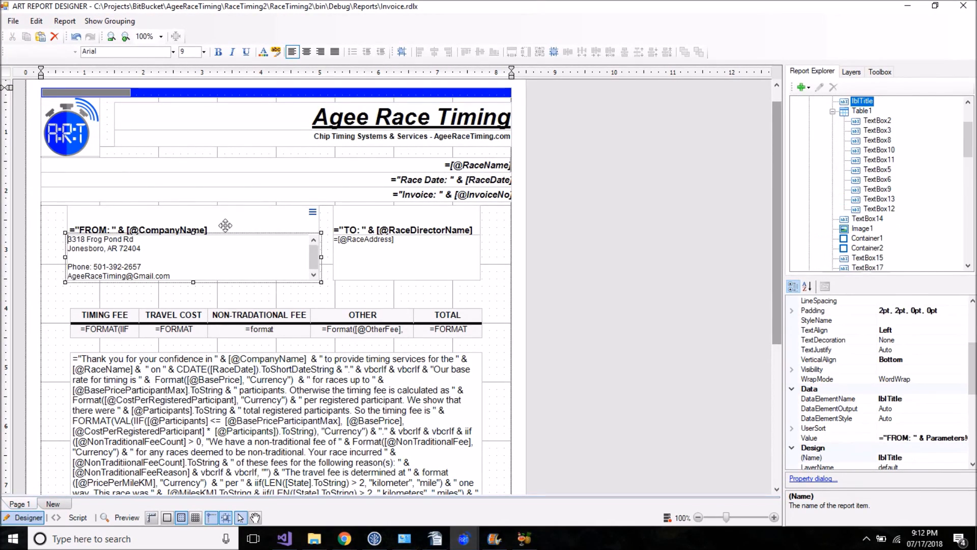
pyautogui.click(389, 224)
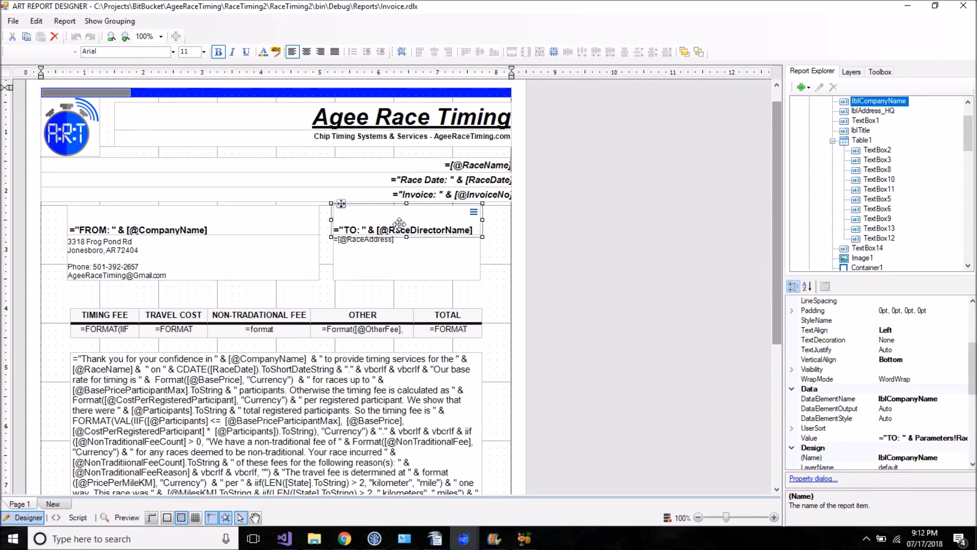
pyautogui.click(386, 248)
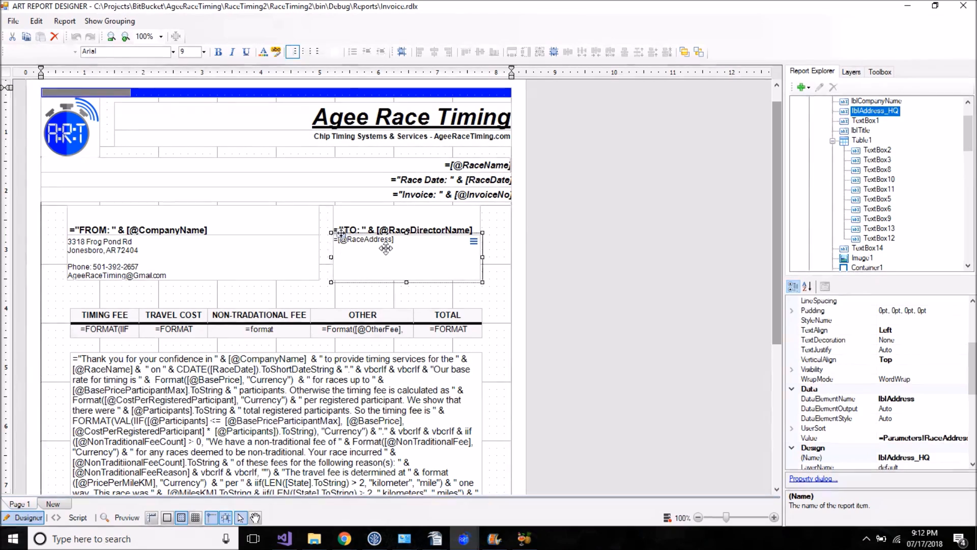
# Inspect the header's invoice number, race date, race name, tagline and company title text boxes
pyautogui.click(429, 194)
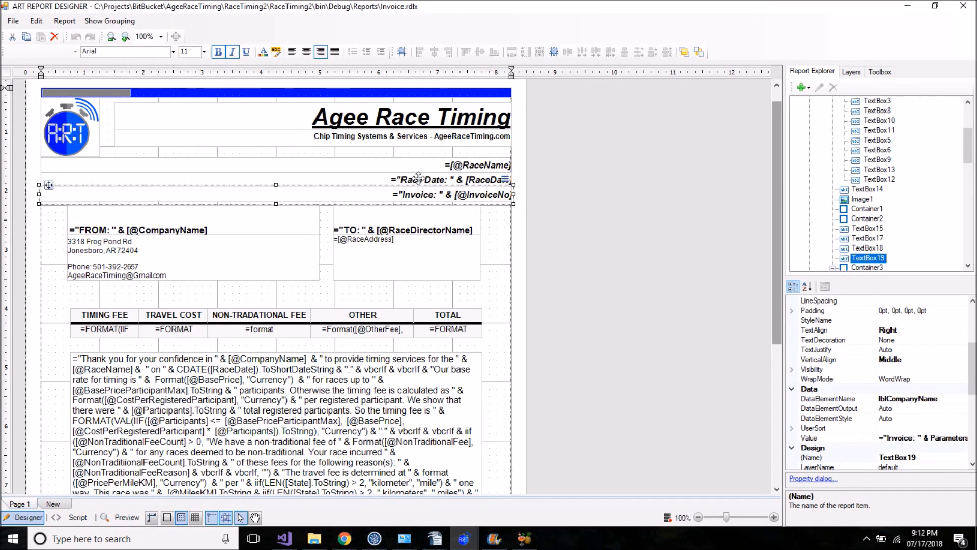
pyautogui.click(418, 177)
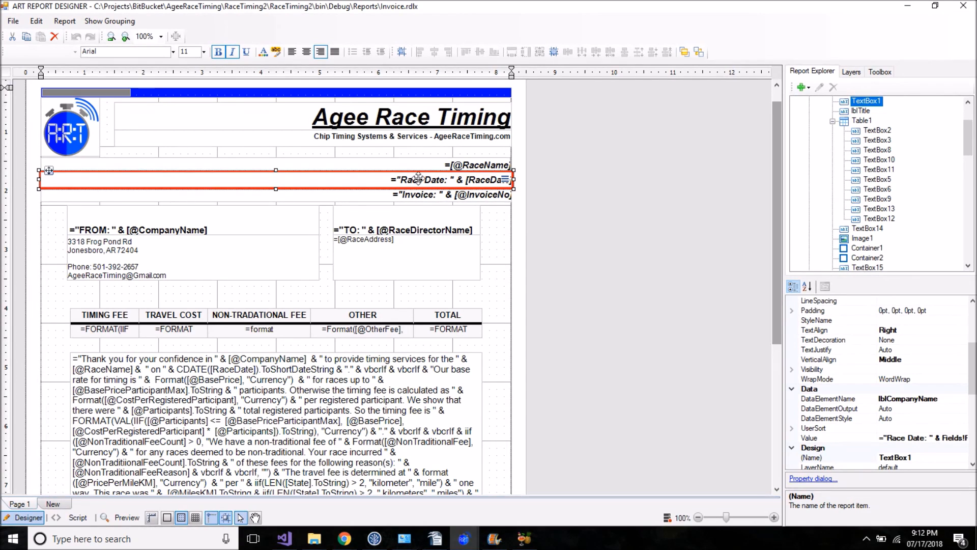
pyautogui.click(409, 164)
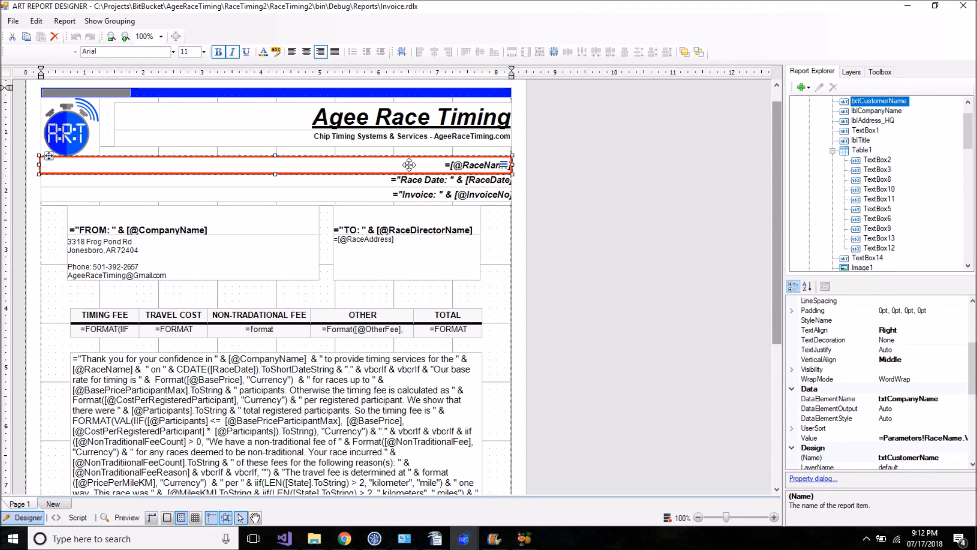
pyautogui.click(402, 136)
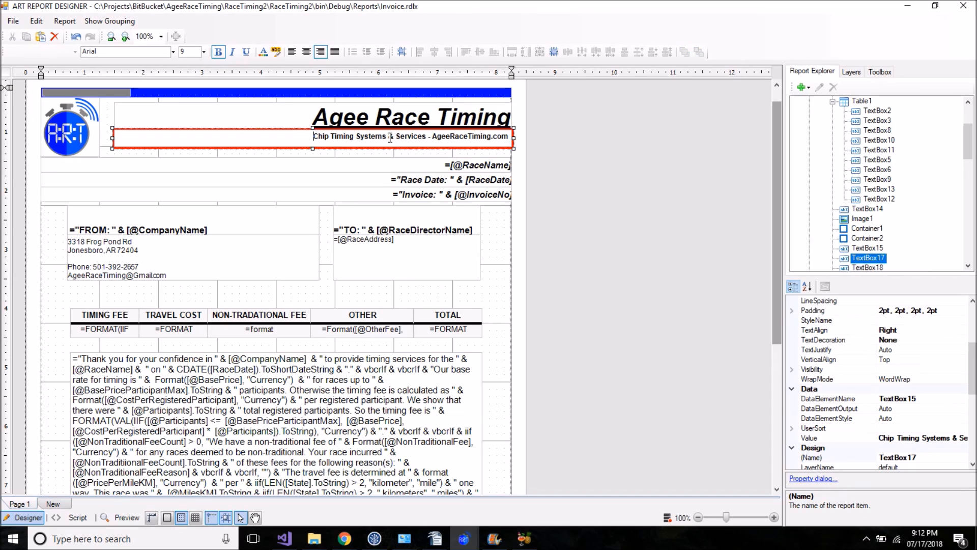
pyautogui.moveTo(315, 135); pyautogui.dragTo(492, 136)
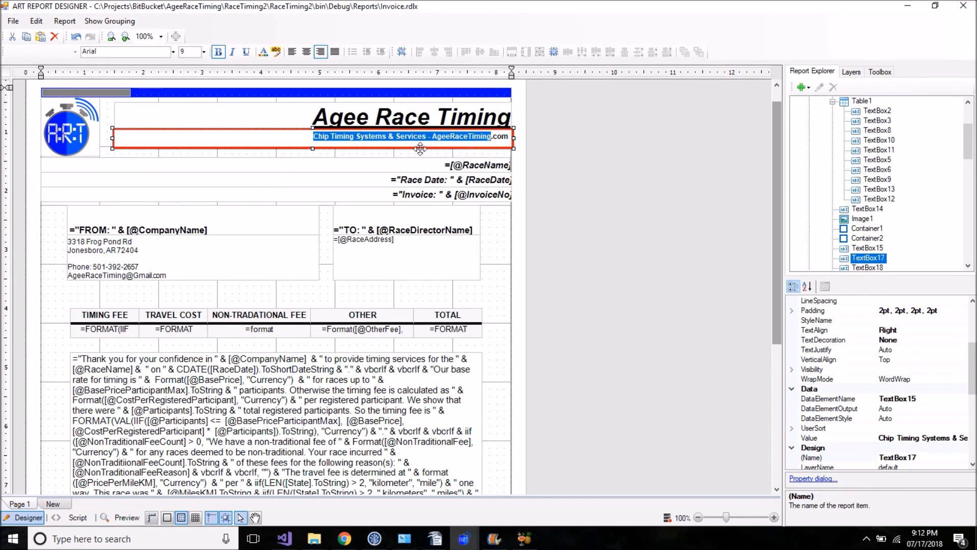
pyautogui.click(396, 158)
pyautogui.click(387, 126)
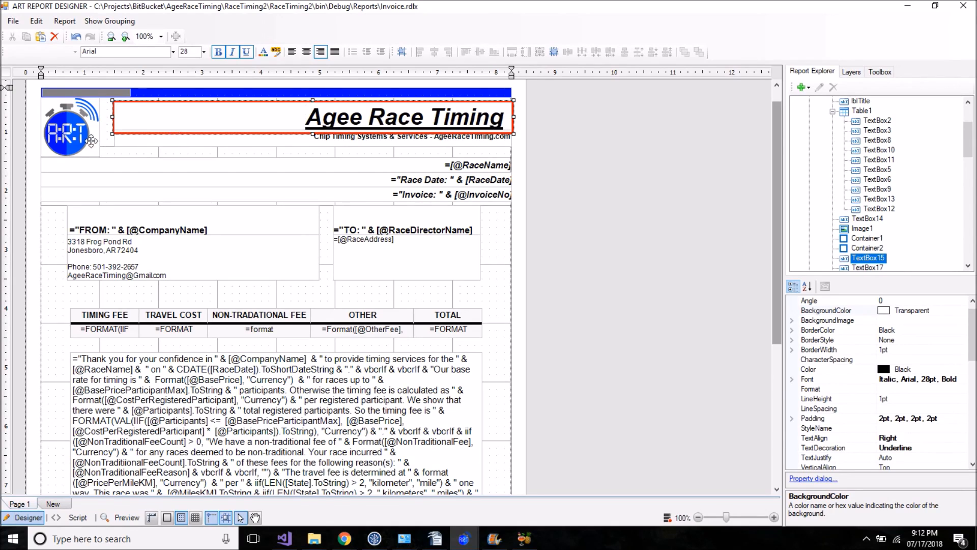
# Remove the ART_FINAL embedded image, which the header logo uses, from the report
pyautogui.click(77, 129)
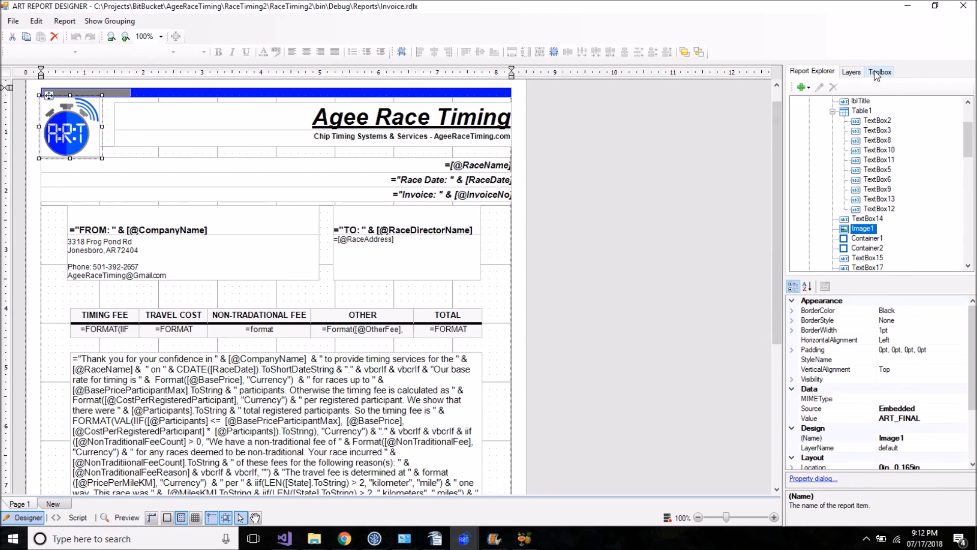
pyautogui.moveTo(968, 140); pyautogui.dragTo(972, 226)
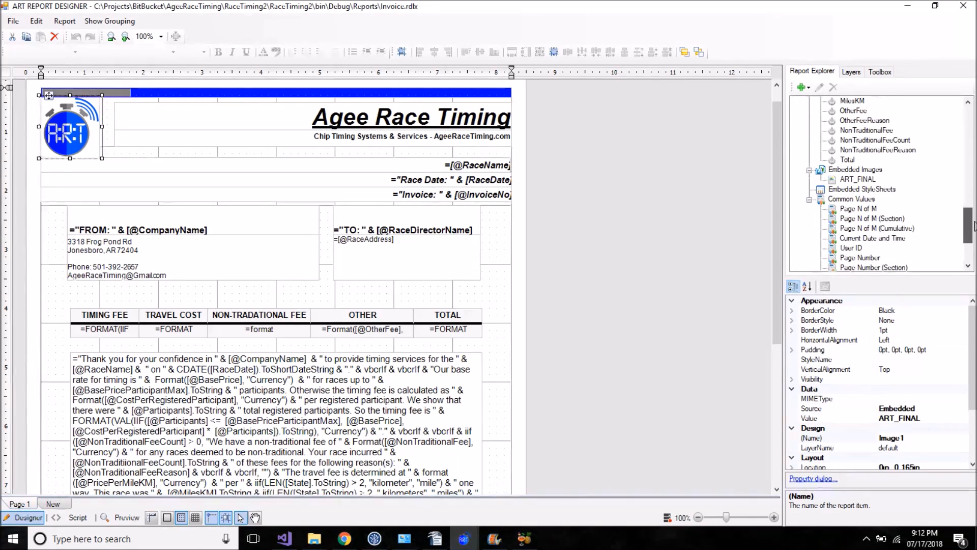
pyautogui.click(857, 179)
pyautogui.rightClick(846, 179)
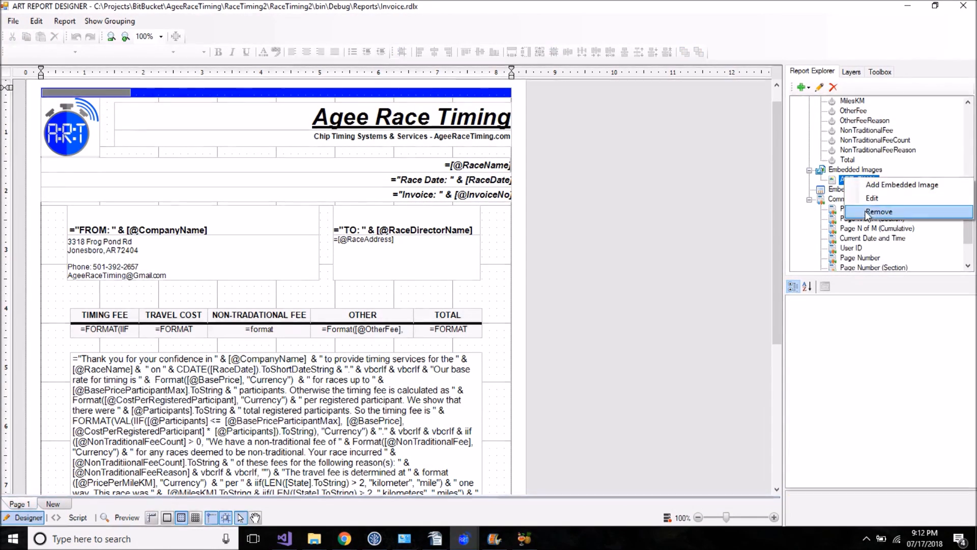
pyautogui.click(838, 170)
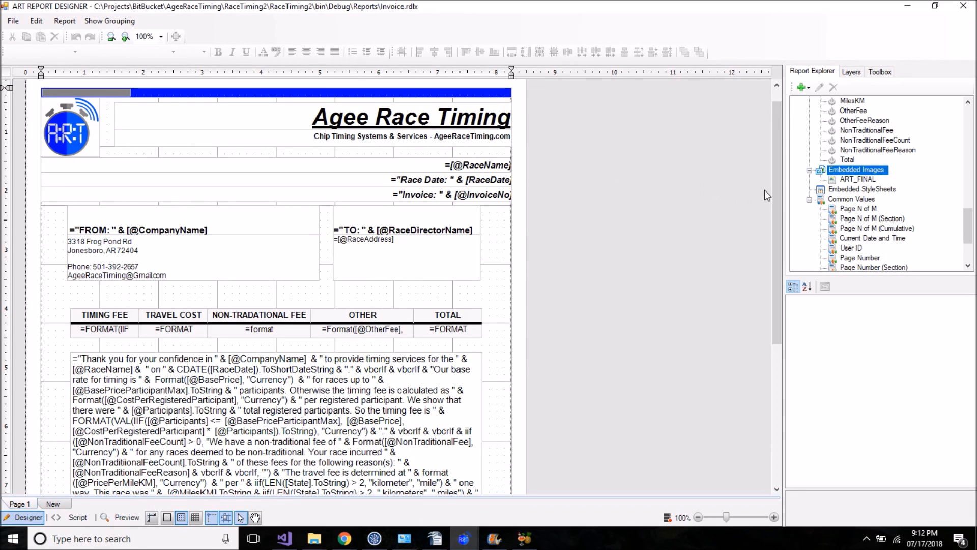
pyautogui.click(847, 180)
pyautogui.rightClick(847, 181)
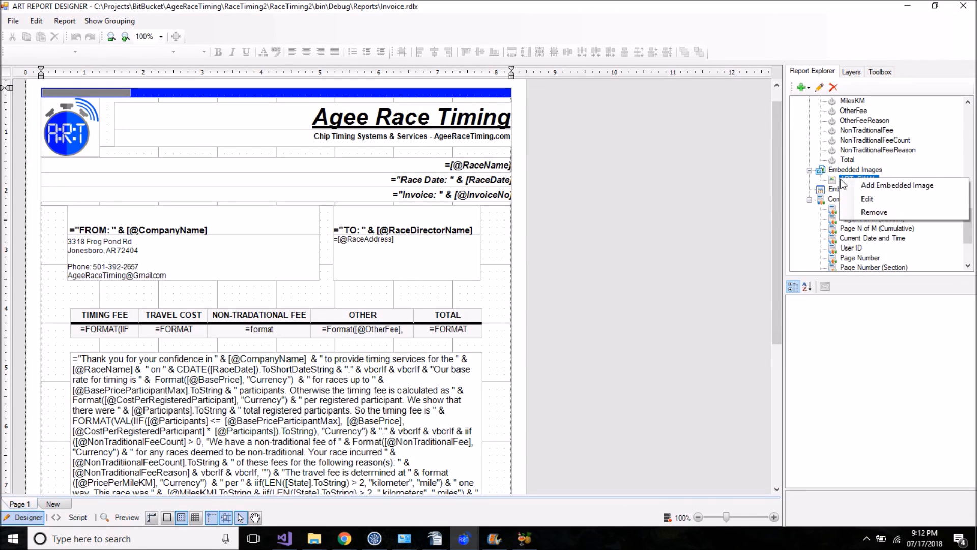
pyautogui.click(860, 211)
pyautogui.click(459, 293)
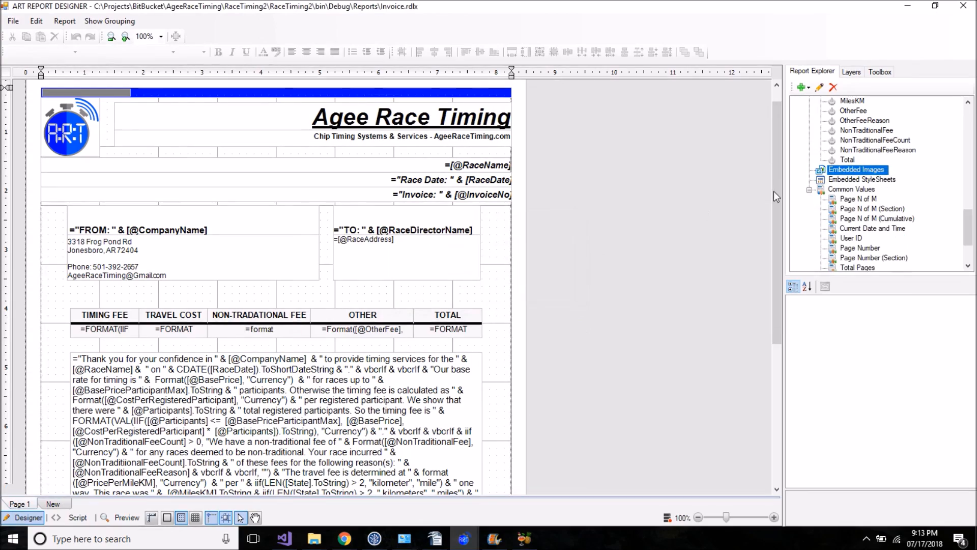
# Embed the Central Kentucky Race Management logo file from the Desktop folder in the report
pyautogui.rightClick(842, 170)
pyautogui.click(886, 173)
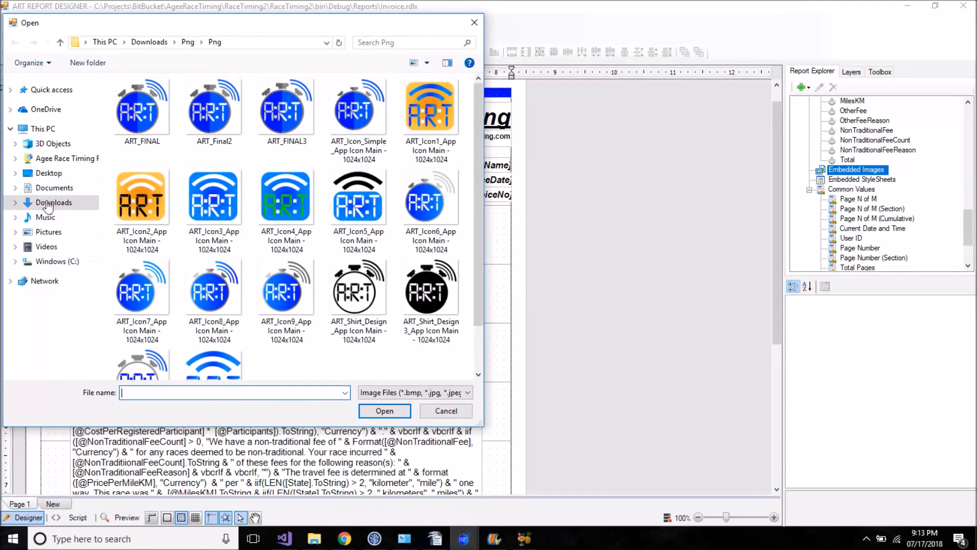
pyautogui.click(51, 173)
pyautogui.doubleClick(131, 99)
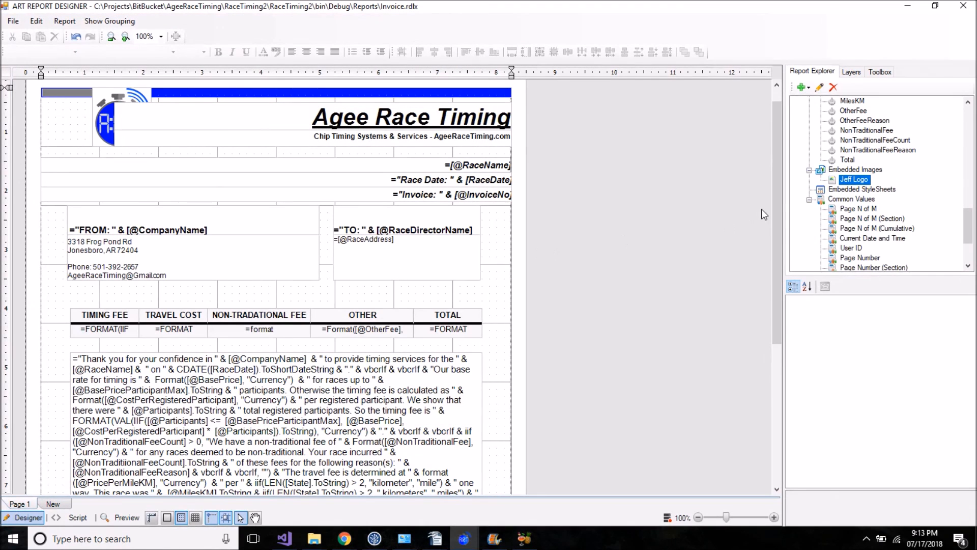
# Move the header logo image to the report's upper-left corner at location 0in, 0in
pyautogui.click(103, 120)
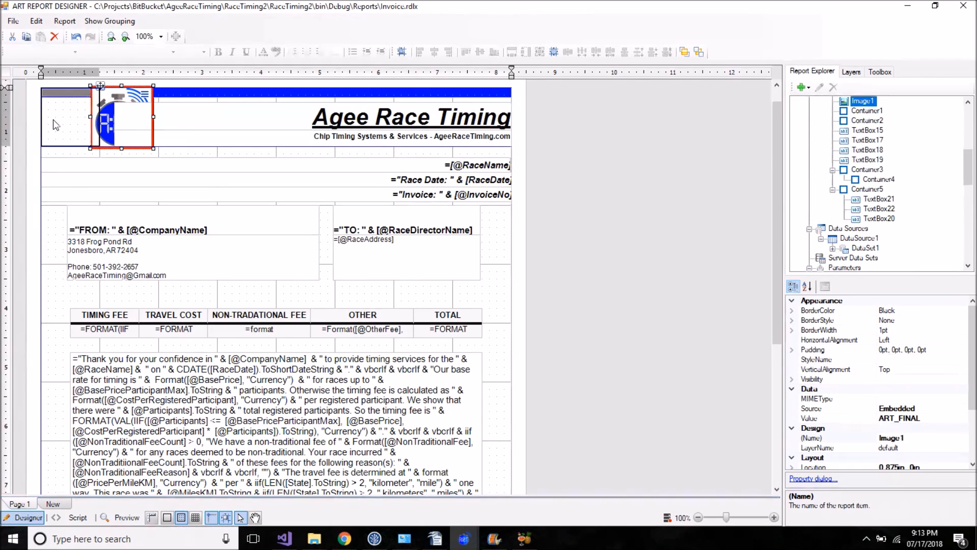
pyautogui.moveTo(122, 118); pyautogui.dragTo(66, 118)
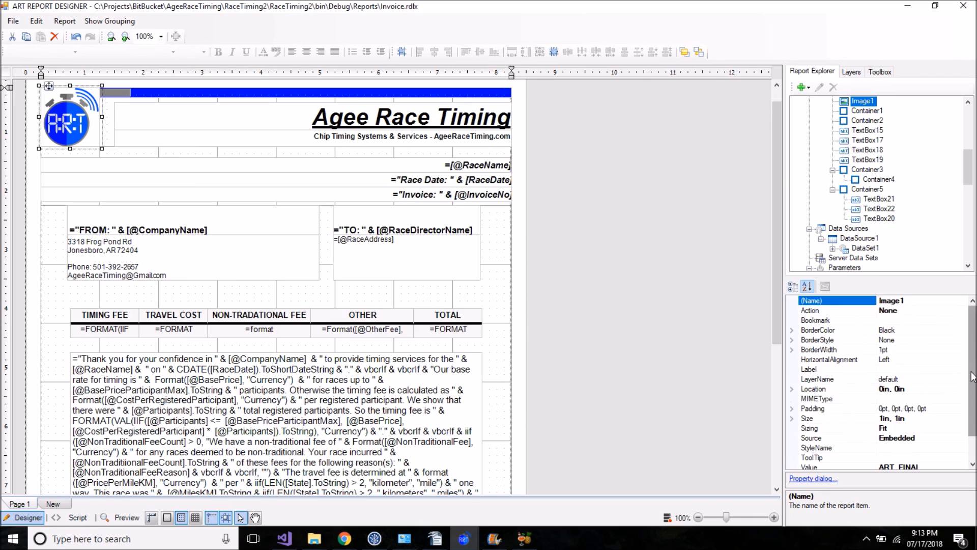
# Set the header image's value to the newly embedded Central Kentucky Race Management logo and widen it to 1.25in
pyautogui.scroll(-1, 905, 385)
pyautogui.click(928, 437)
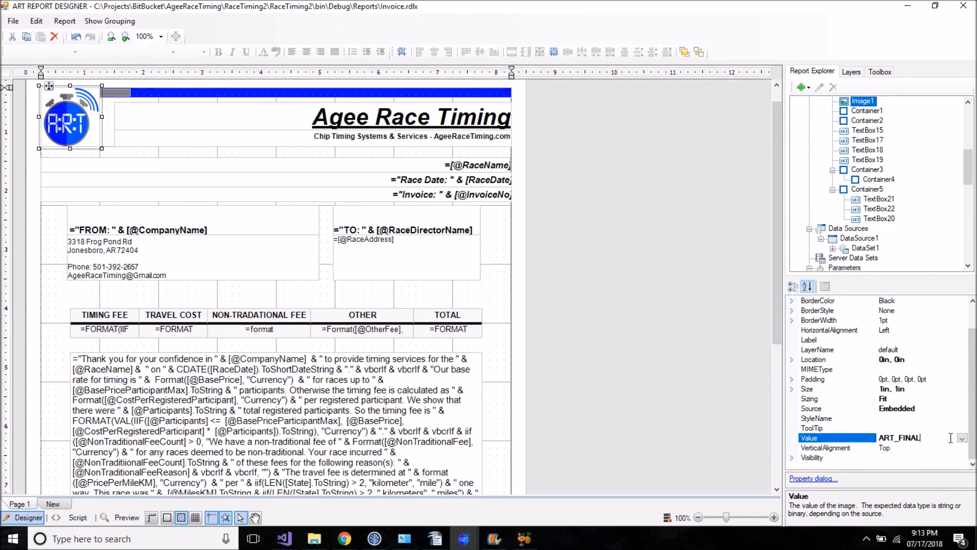
pyautogui.click(962, 438)
pyautogui.click(900, 465)
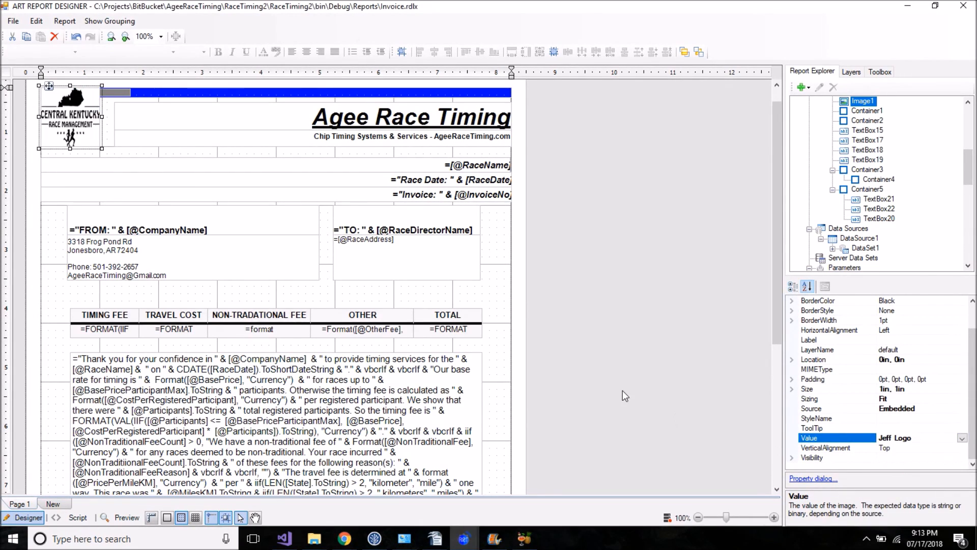
pyautogui.moveTo(104, 116)
pyautogui.mouseDown()
pyautogui.moveTo(137, 117)
pyautogui.moveTo(94, 117)
pyautogui.moveTo(115, 117)
pyautogui.mouseUp()
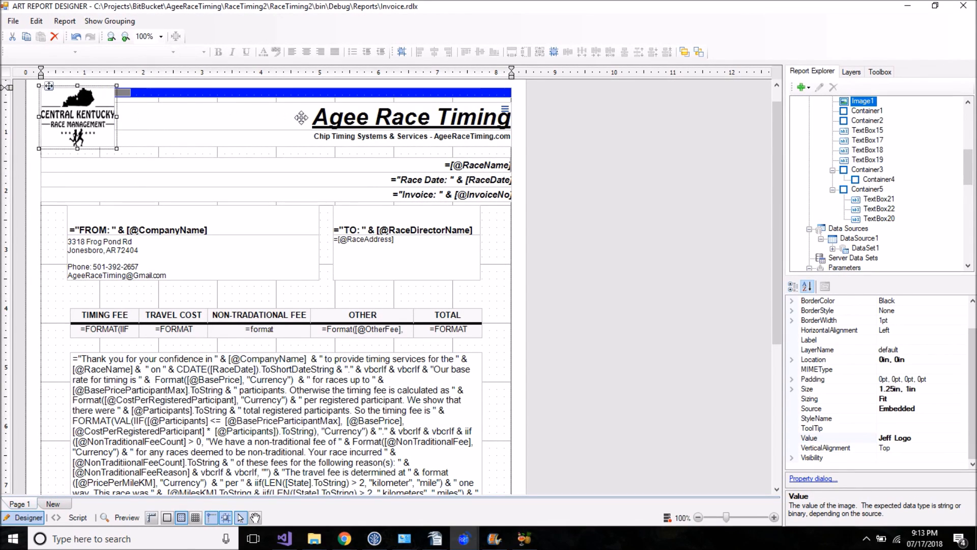
# Inspect the blue header bar's properties and review the fee table and body text below
pyautogui.click(375, 94)
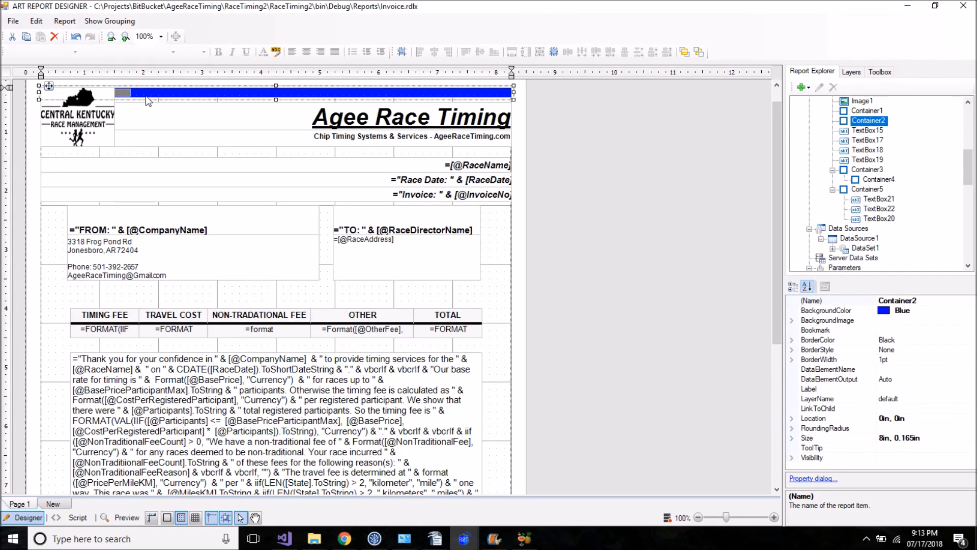
pyautogui.moveTo(777, 130); pyautogui.dragTo(786, 174)
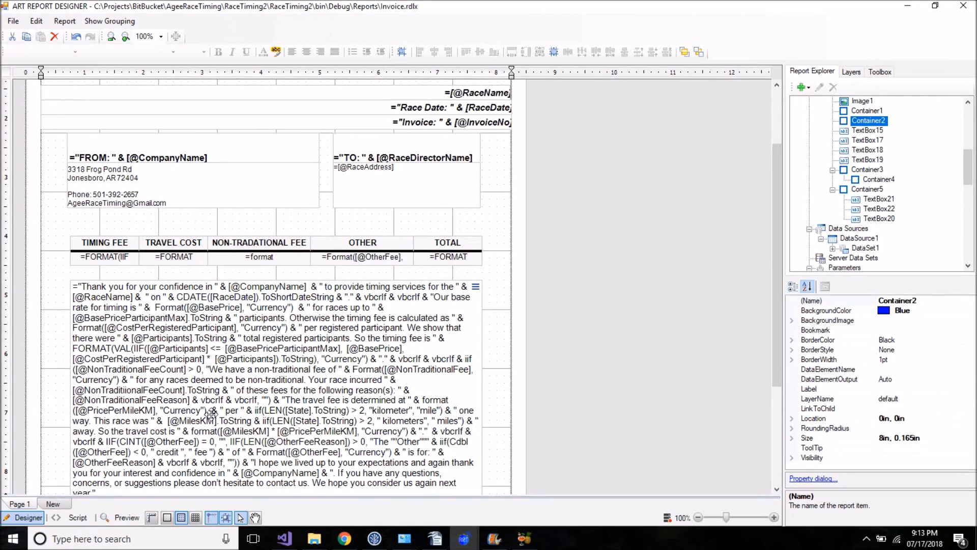
pyautogui.moveTo(211, 415)
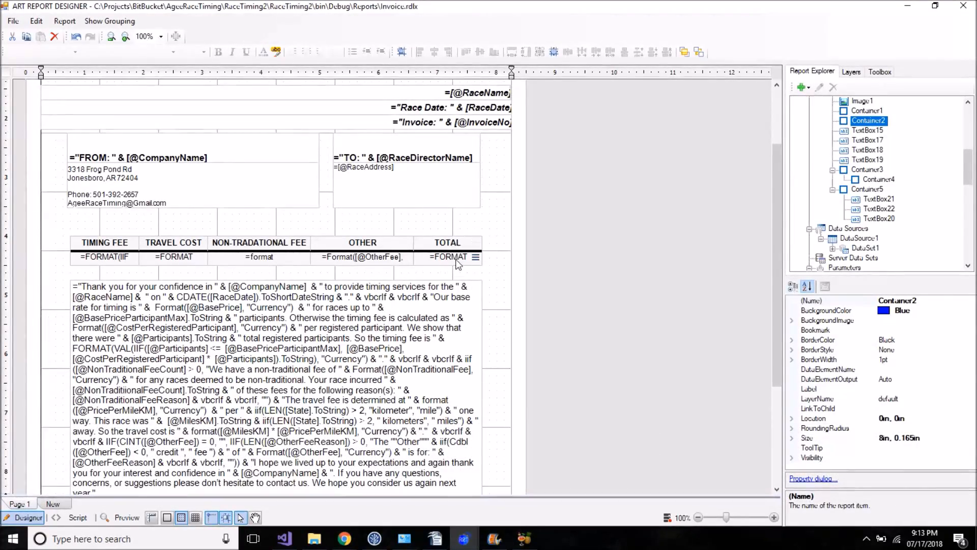
# Open the OtherFee parameter for editing, check its default value, and close it without changes
pyautogui.moveTo(969, 168); pyautogui.dragTo(969, 123)
pyautogui.click(833, 180)
pyautogui.click(821, 121)
pyautogui.click(810, 111)
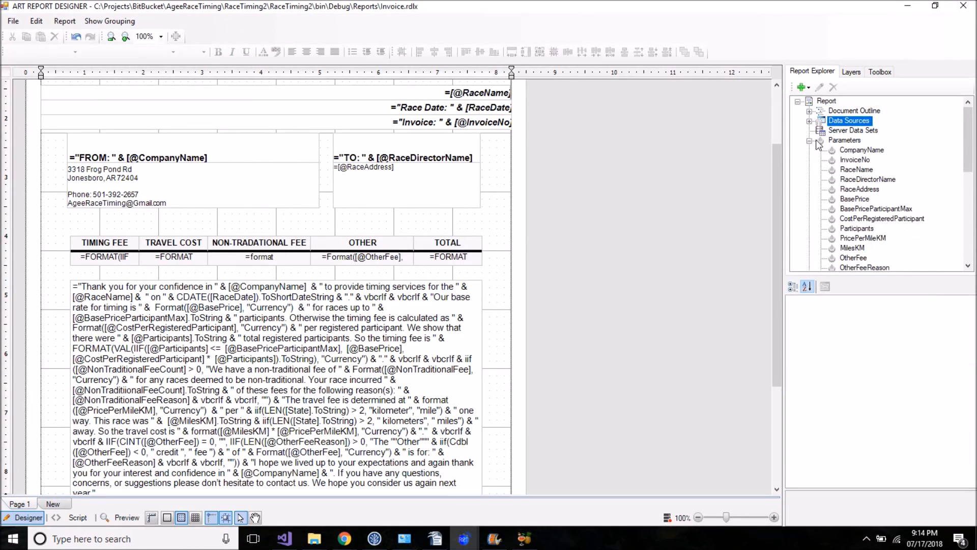
pyautogui.scroll(-1, 862, 188)
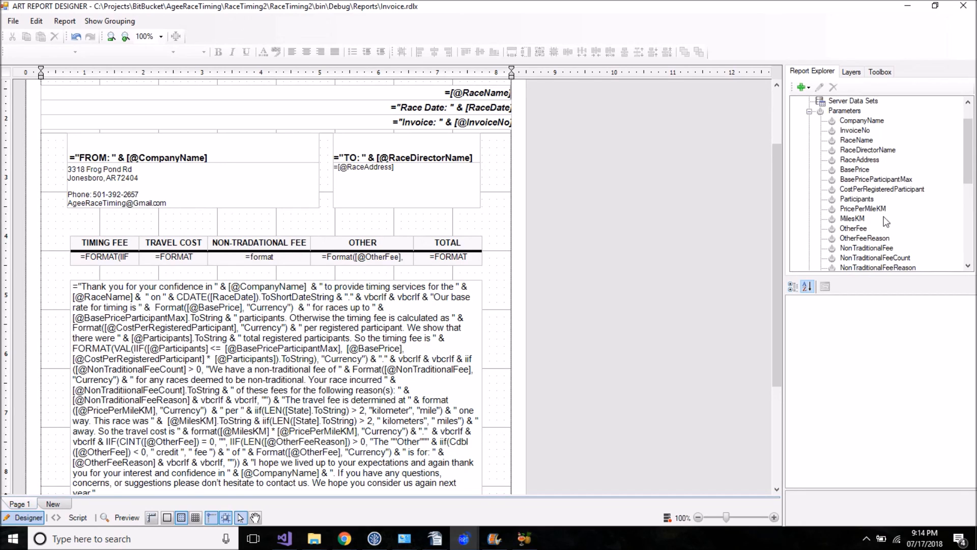
pyautogui.rightClick(851, 228)
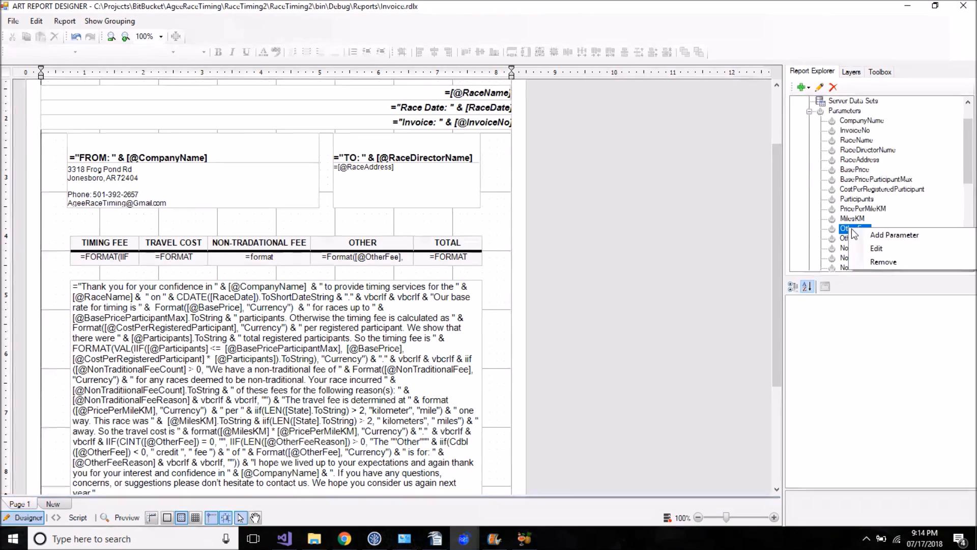
pyautogui.click(879, 251)
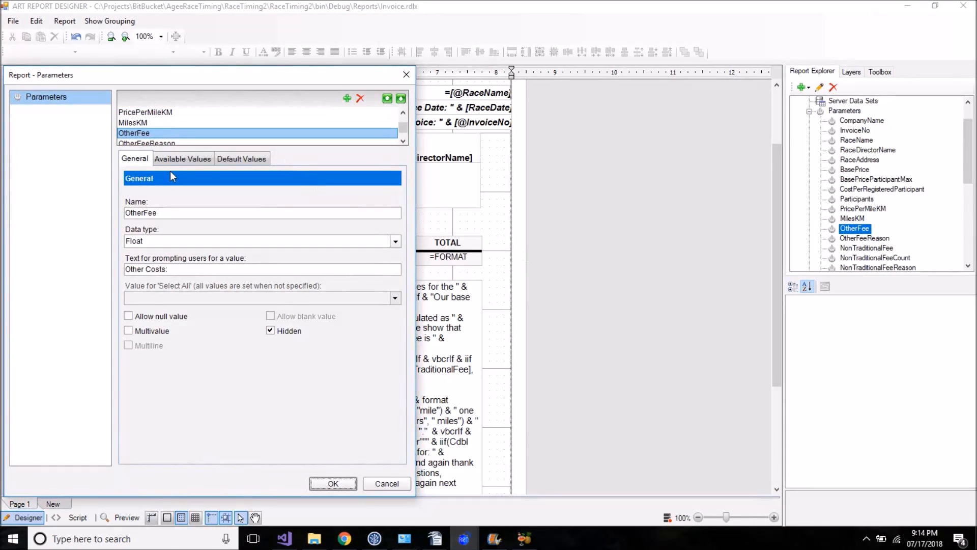
pyautogui.click(230, 160)
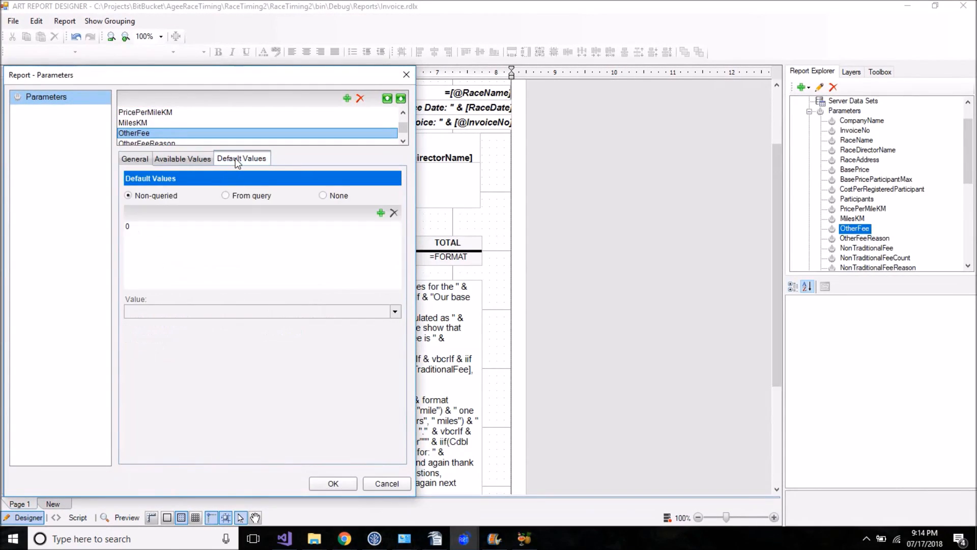
pyautogui.click(402, 481)
# Open the NonTraditionalFee parameter for editing, inspect its default value, and close it without changes
pyautogui.click(861, 159)
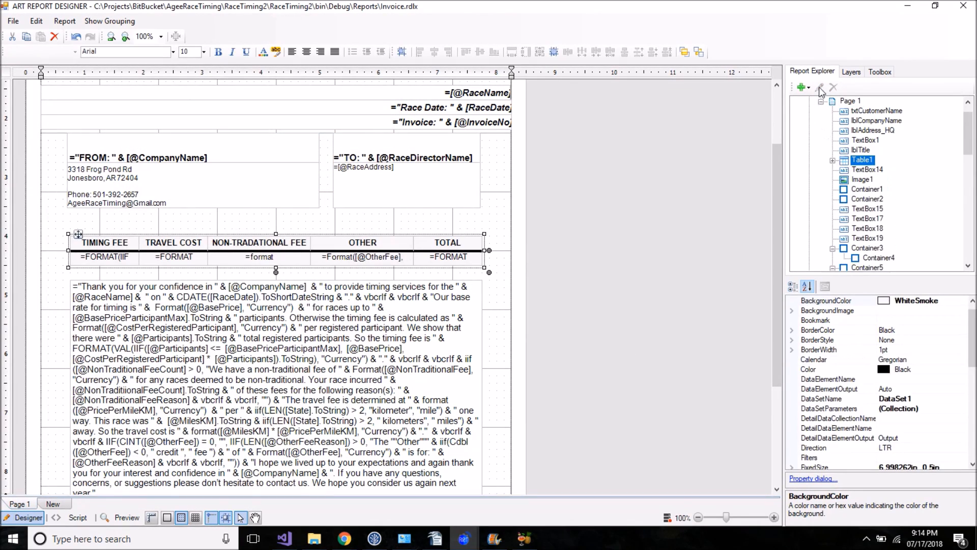
pyautogui.click(821, 101)
pyautogui.click(821, 102)
pyautogui.scroll(-4, 859, 194)
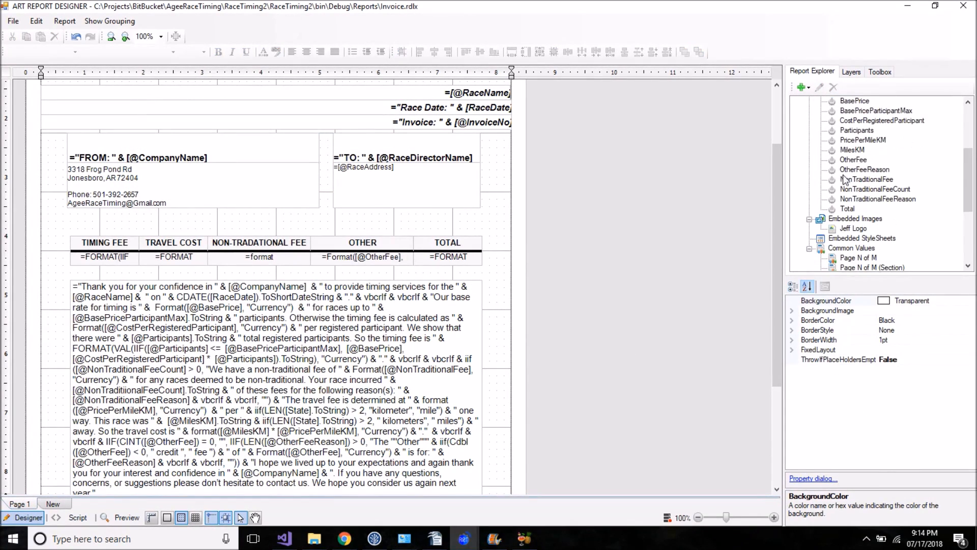
pyautogui.click(859, 189)
pyautogui.rightClick(854, 180)
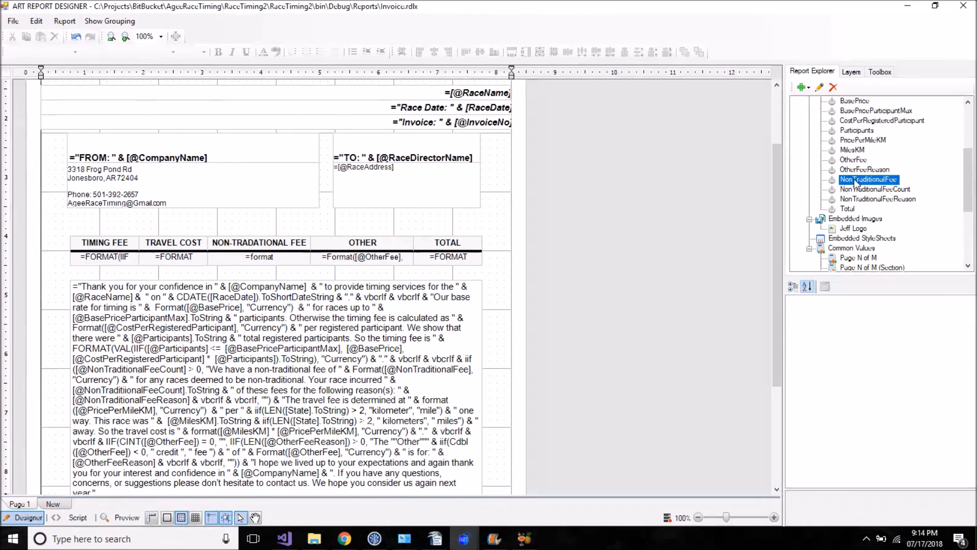
pyautogui.click(875, 199)
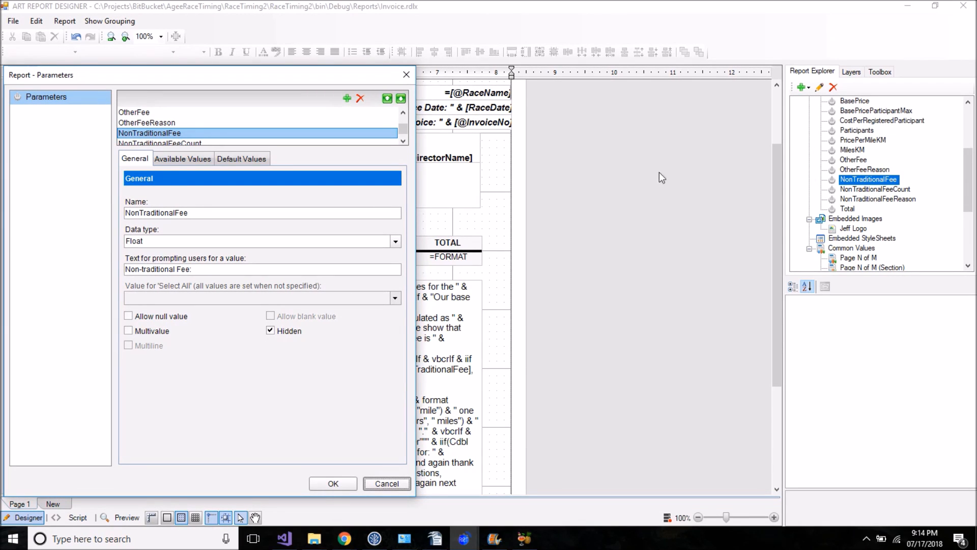
pyautogui.click(247, 162)
pyautogui.click(150, 232)
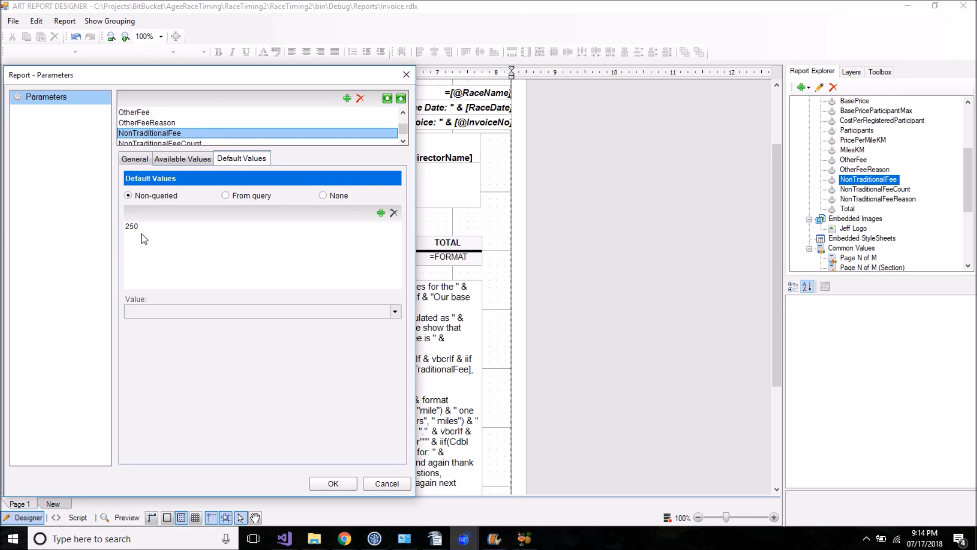
pyautogui.click(130, 231)
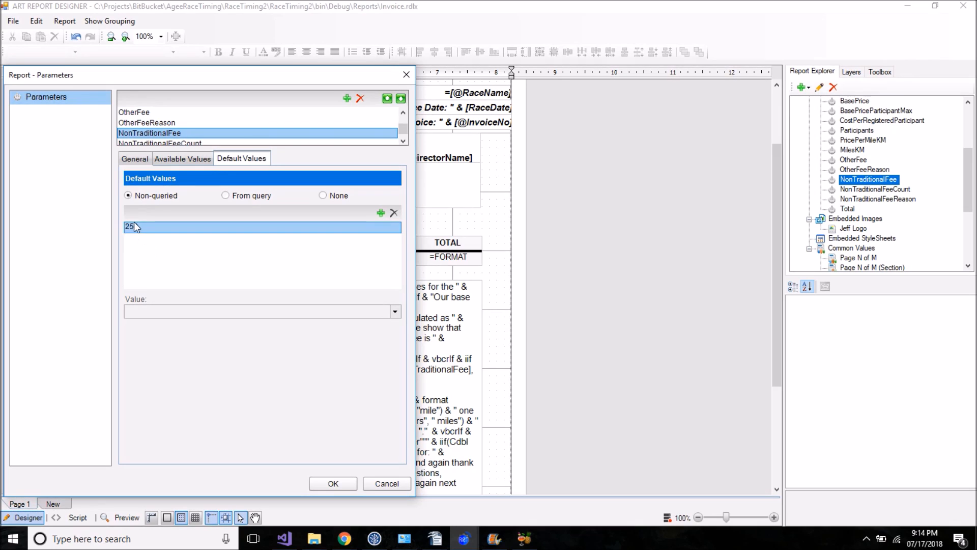
pyautogui.click(387, 483)
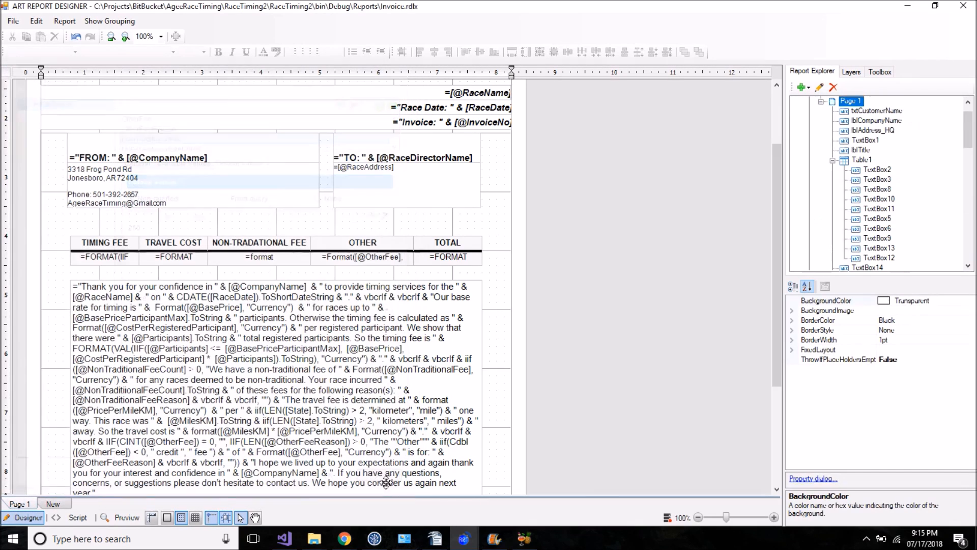
# Point out the NonTraditionalFee and OtherFee parameters in the report's parameter list
pyautogui.moveTo(971, 128); pyautogui.dragTo(975, 198)
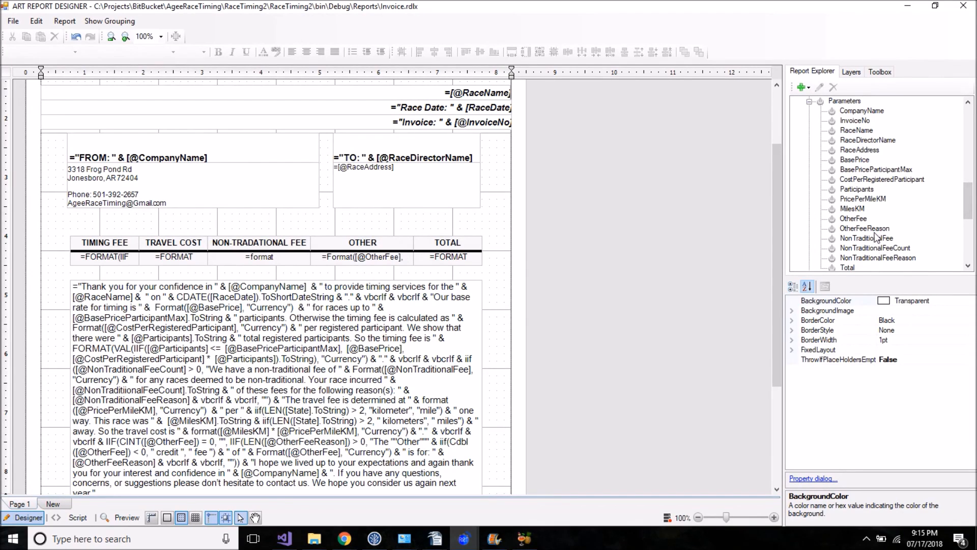
pyautogui.click(865, 239)
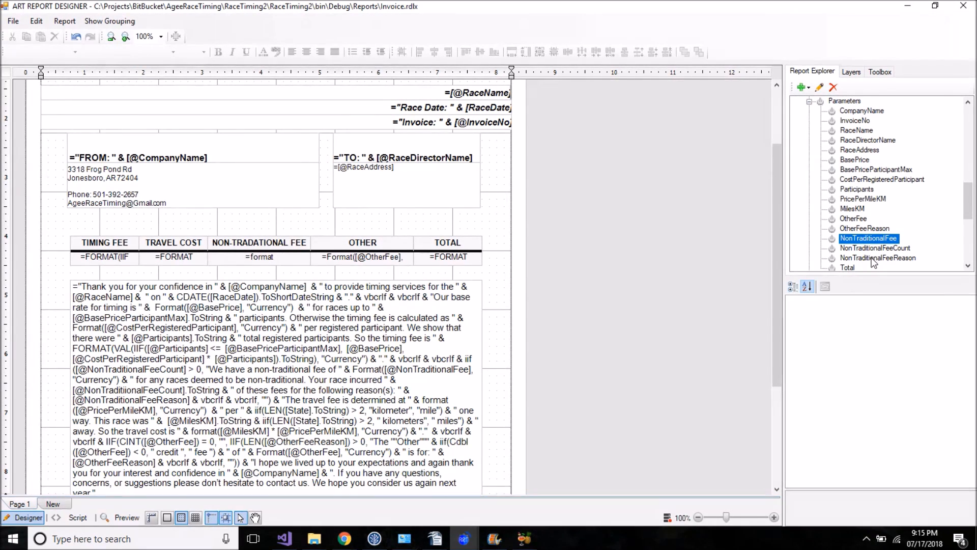
pyautogui.moveTo(972, 198); pyautogui.dragTo(972, 200)
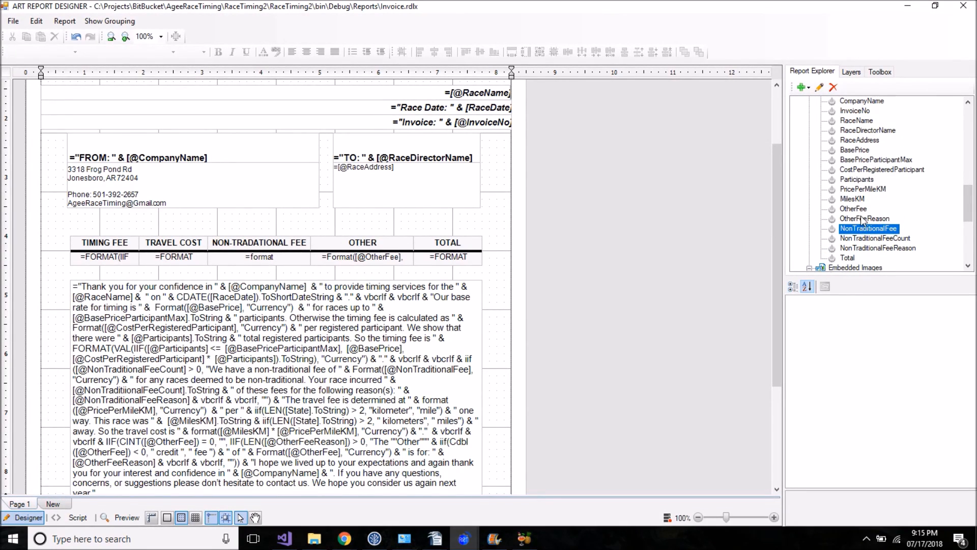
pyautogui.click(859, 209)
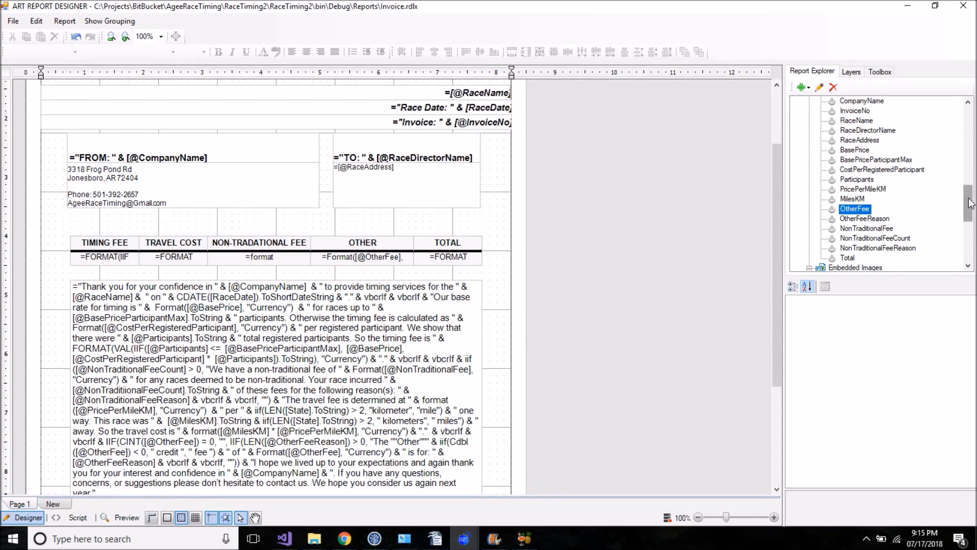
pyautogui.moveTo(972, 203); pyautogui.dragTo(972, 198)
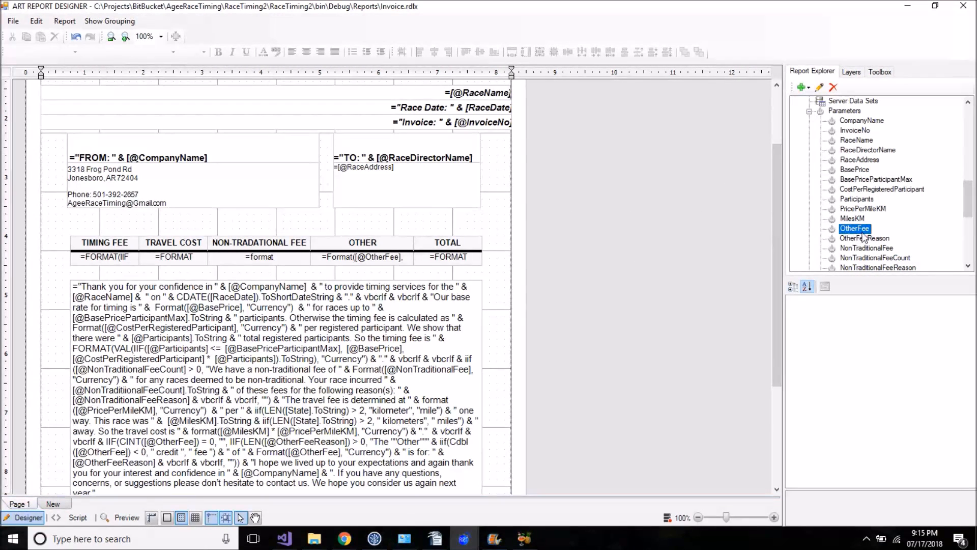
pyautogui.moveTo(971, 201); pyautogui.dragTo(971, 198)
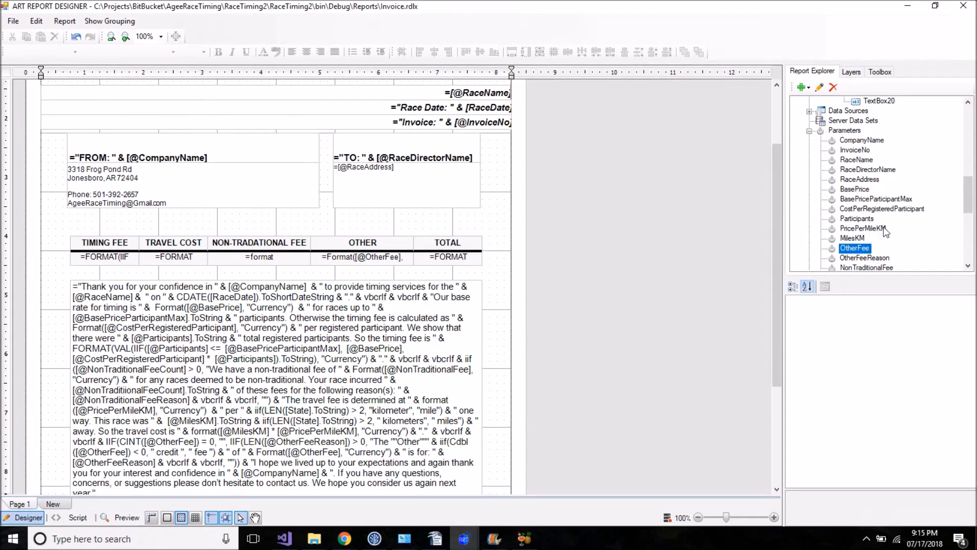
# Try a default value of 0.40 for the PricePerMileKM parameter and discard the edit
pyautogui.rightClick(866, 228)
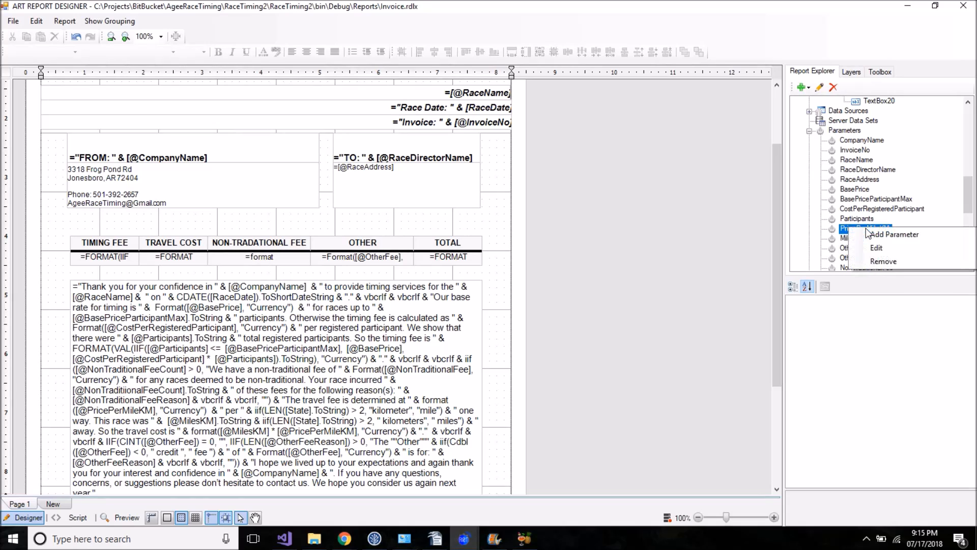
pyautogui.click(875, 249)
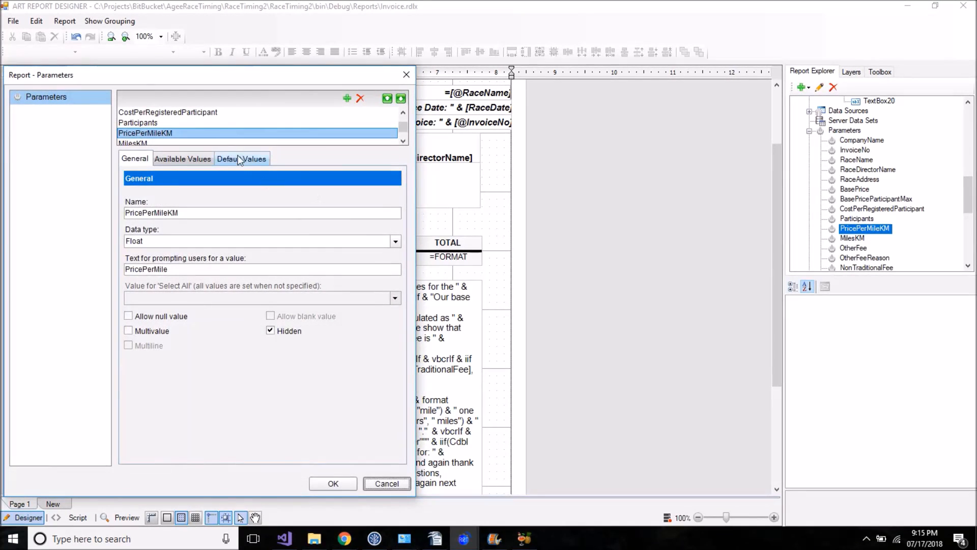
pyautogui.click(235, 158)
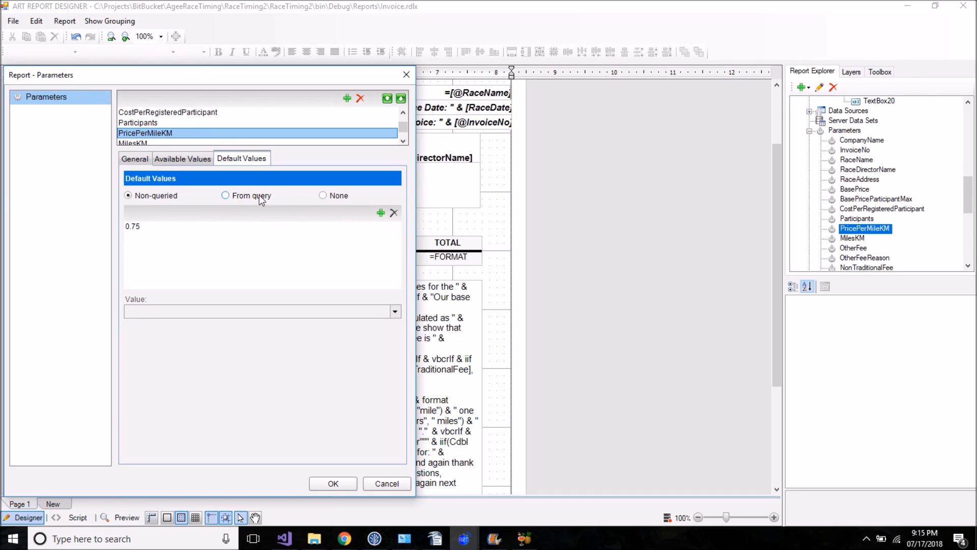
pyautogui.click(164, 225)
pyautogui.click(149, 312)
pyautogui.press('BackSpace')
pyautogui.press('BackSpace')
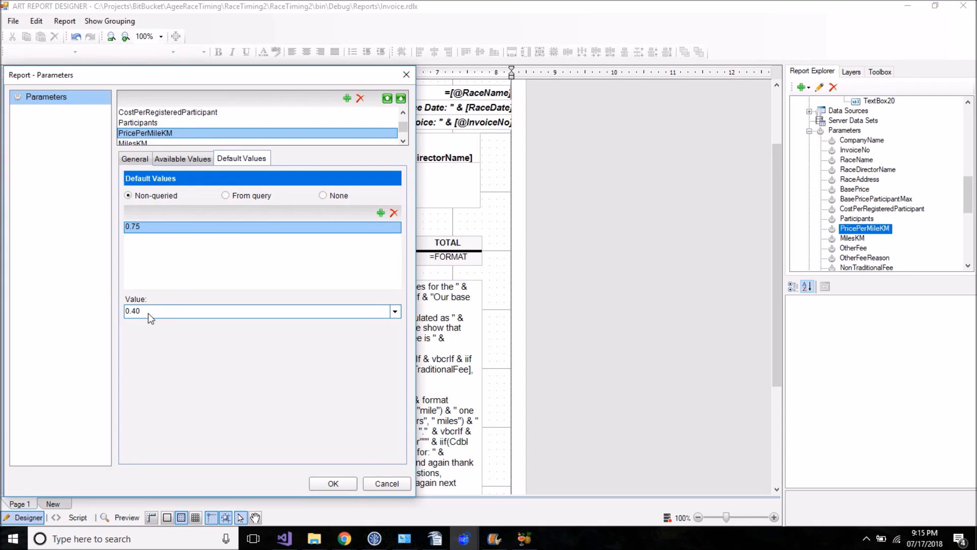
pyautogui.click(388, 483)
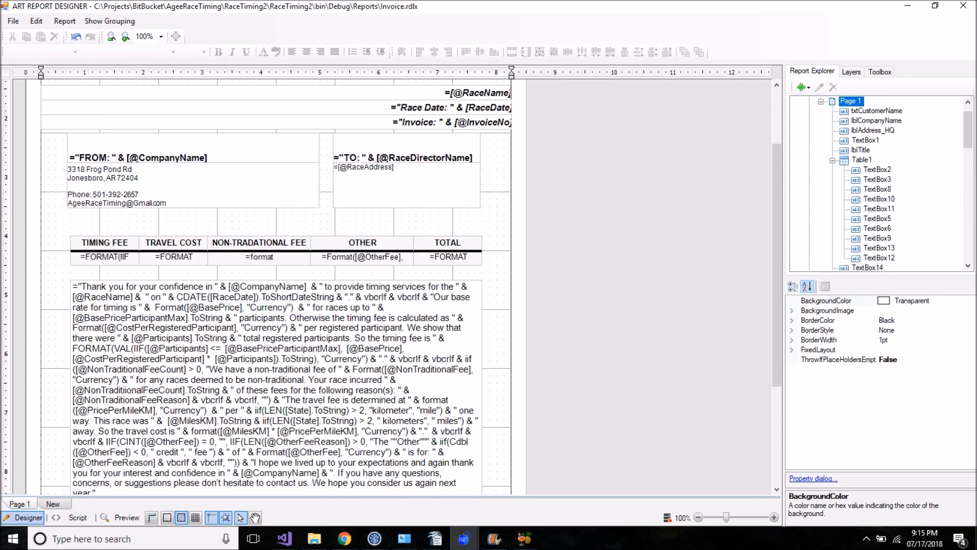
# Enlarge the report tree and review the BasePrice, BasePriceParticipantMax, CostPerRegisteredParticipant, PricePerMileKM and NonTraditionalFee parameters
pyautogui.moveTo(970, 131); pyautogui.dragTo(971, 200)
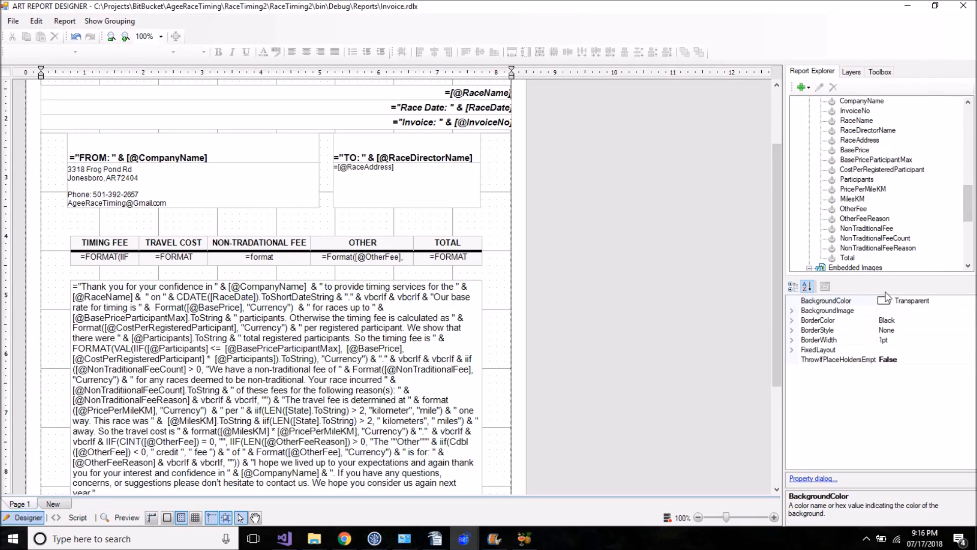
pyautogui.moveTo(877, 277); pyautogui.dragTo(877, 308)
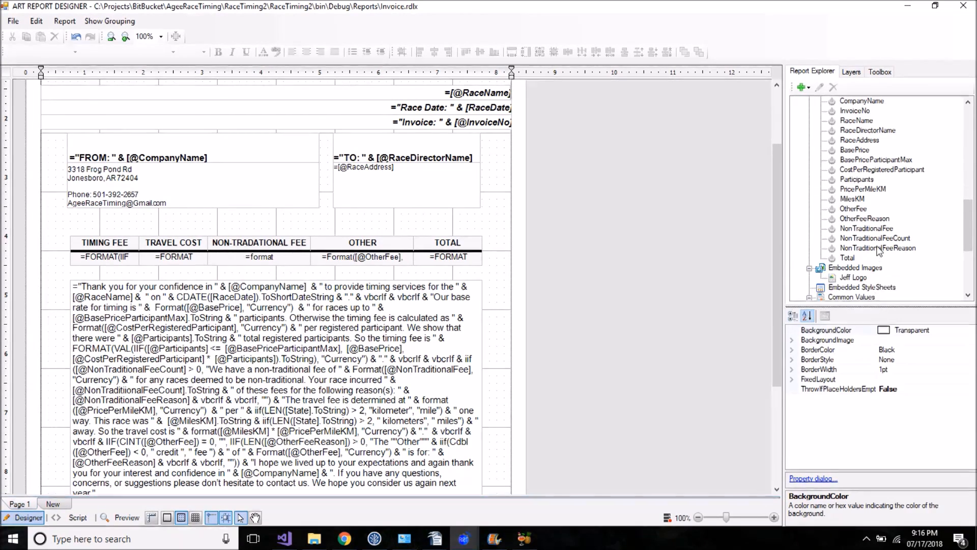
pyautogui.click(858, 230)
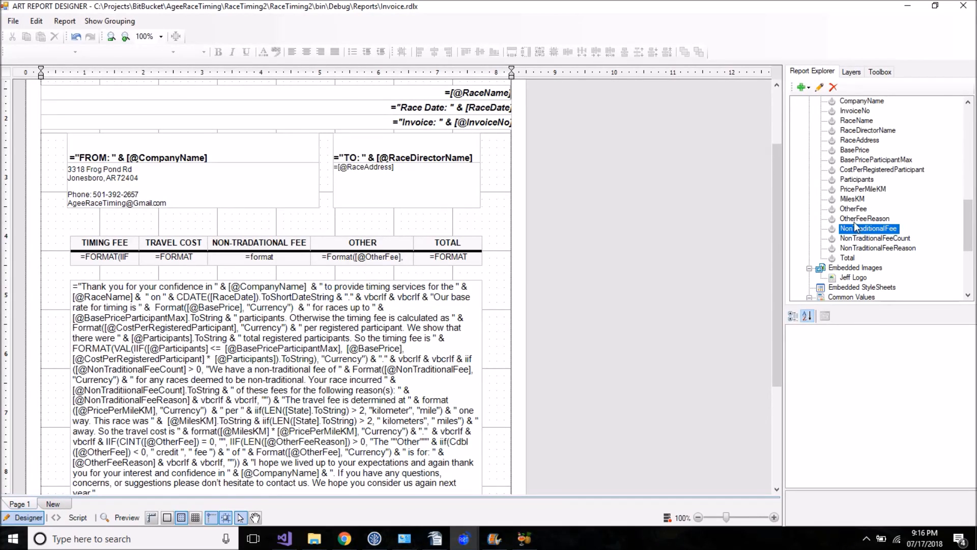
pyautogui.click(855, 190)
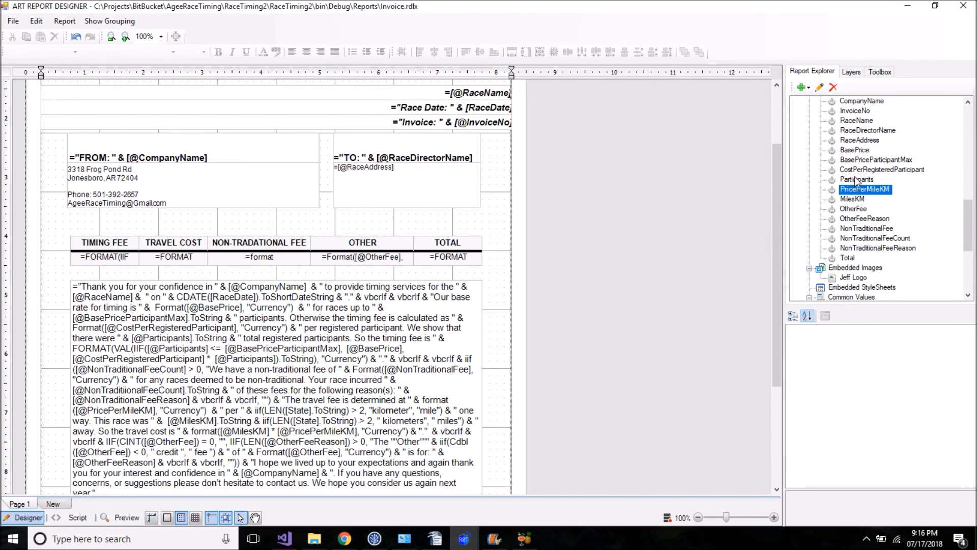
pyautogui.click(858, 171)
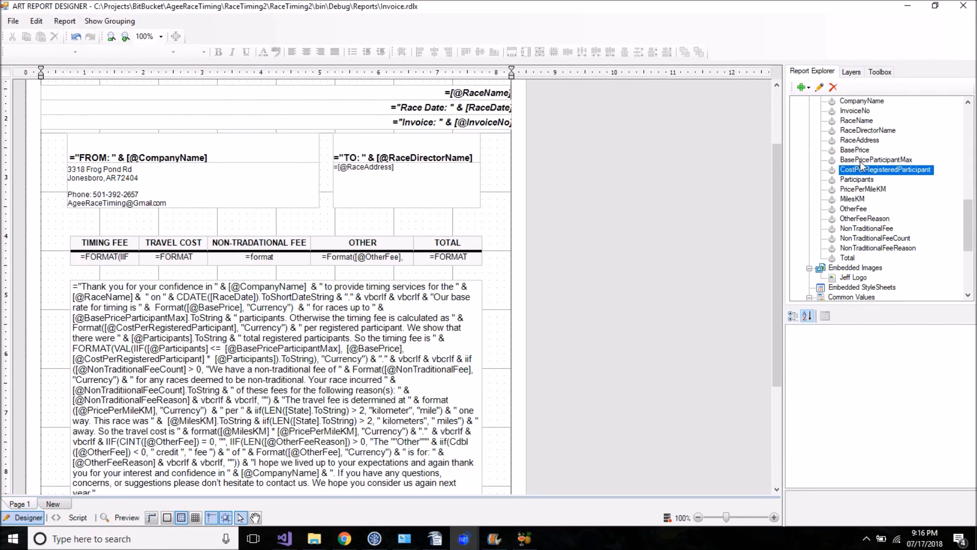
pyautogui.click(861, 160)
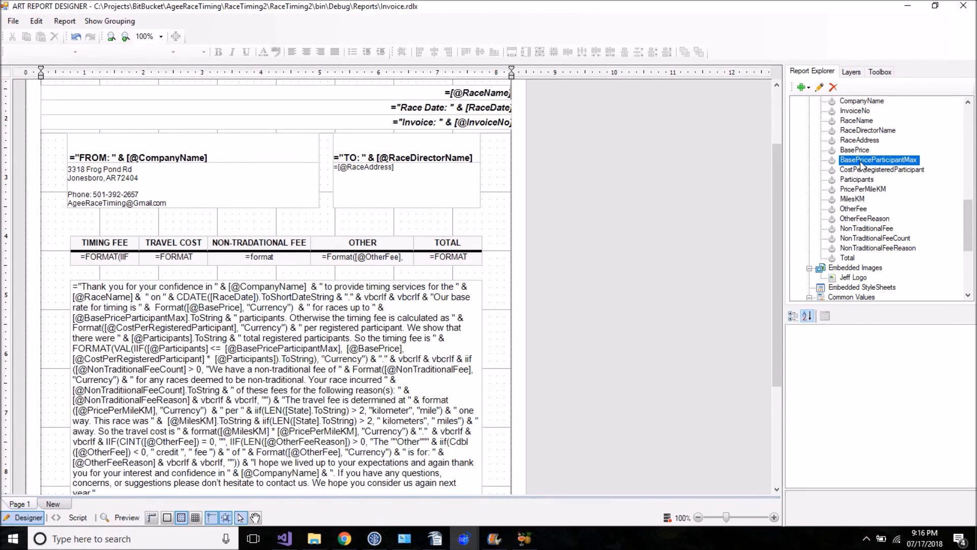
pyautogui.click(857, 151)
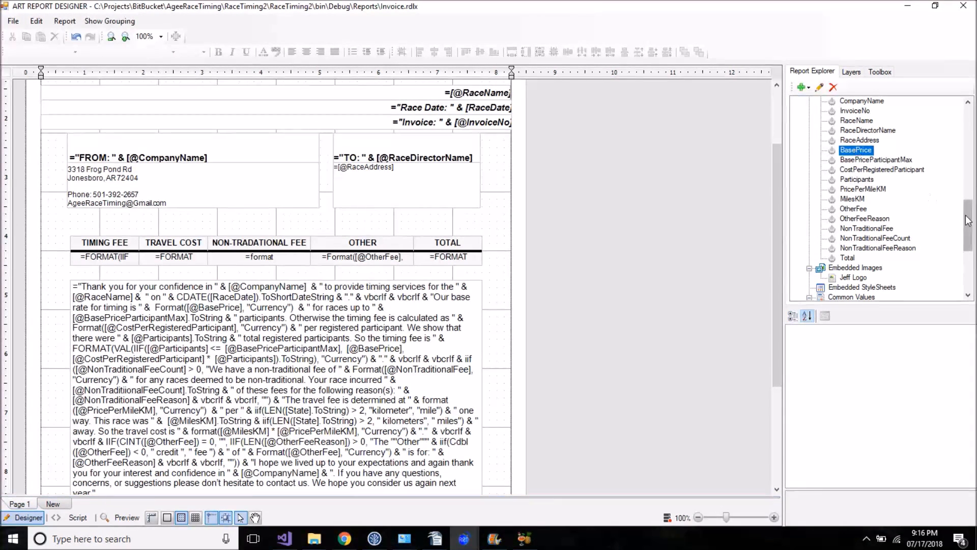
pyautogui.moveTo(970, 221); pyautogui.dragTo(970, 214)
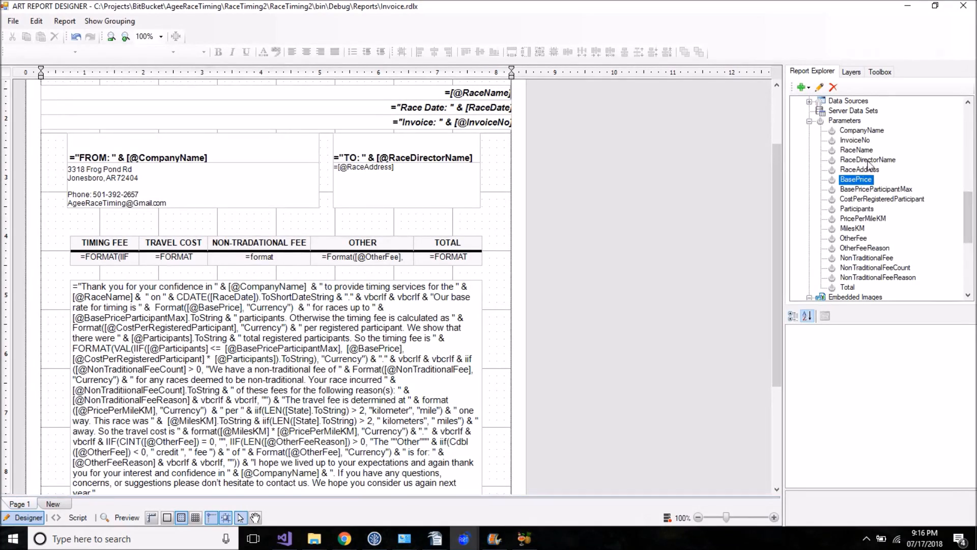
pyautogui.click(836, 190)
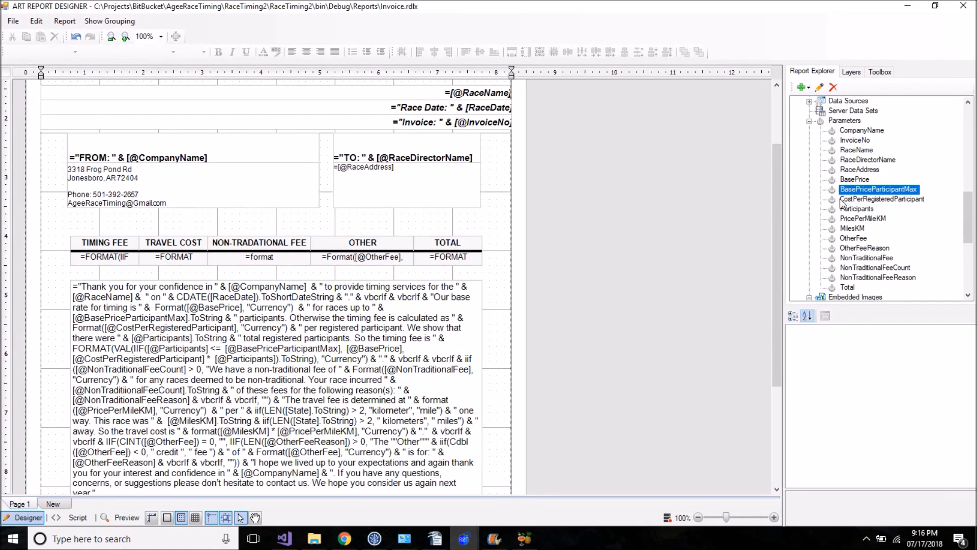
pyautogui.click(836, 201)
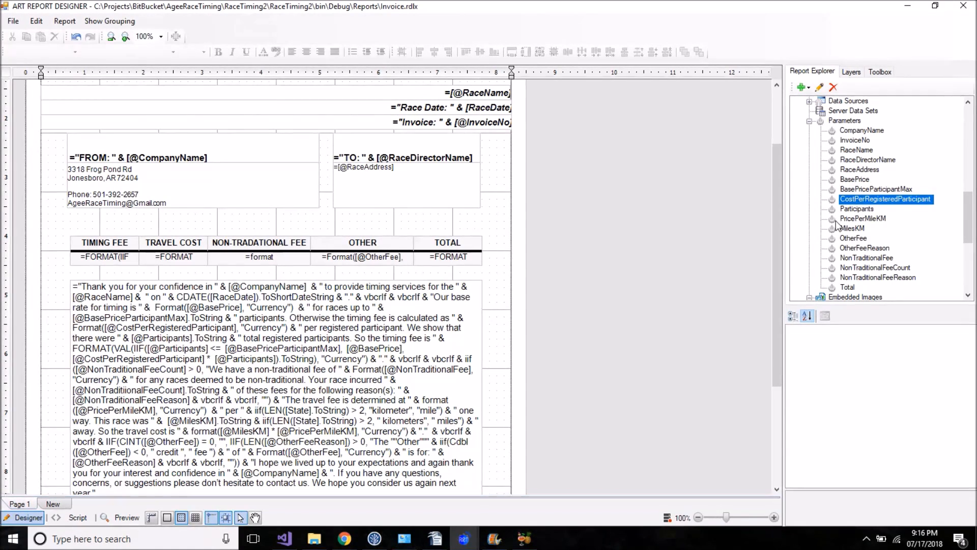
pyautogui.click(836, 221)
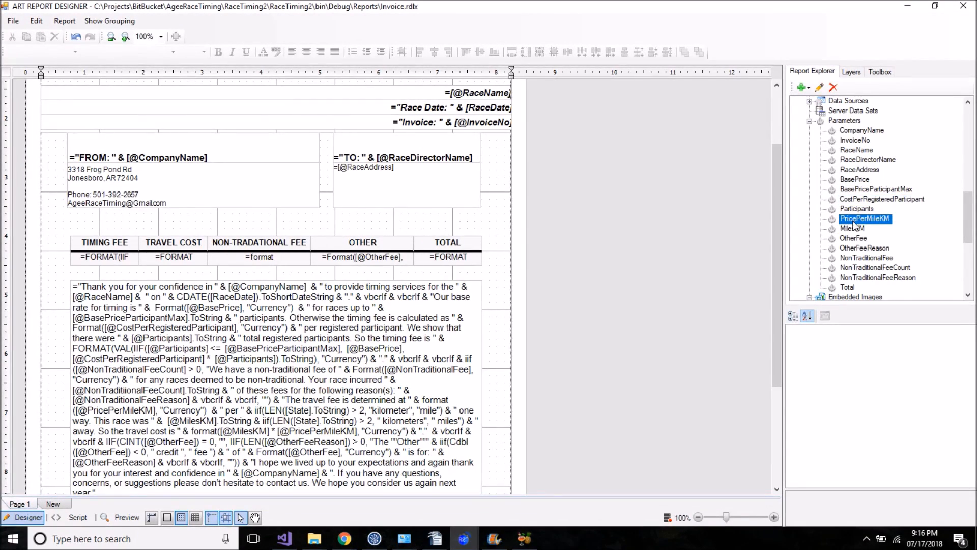
pyautogui.click(834, 259)
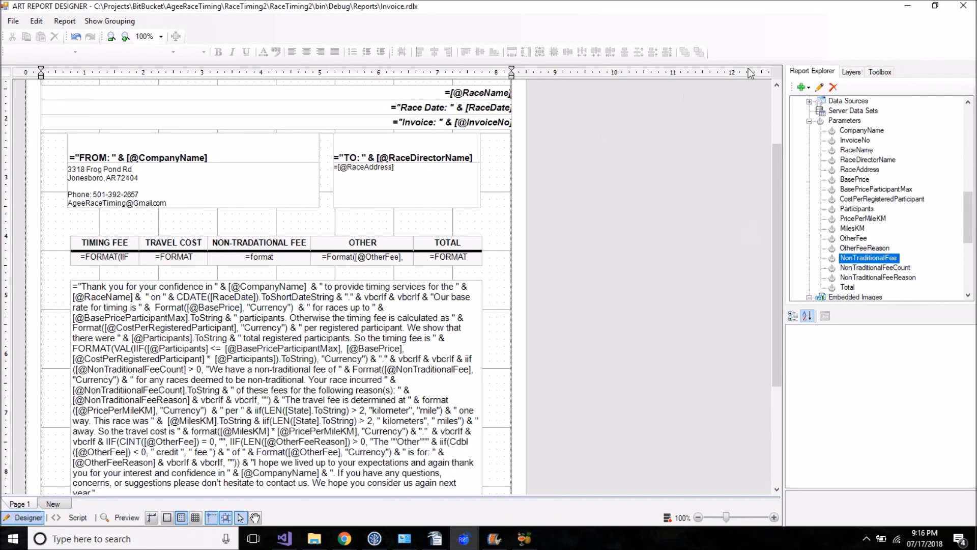
# Close the report designer and invoice window, and reopen the Invoice report for the 2018 Sylamore 25K and 50K races
pyautogui.click(964, 6)
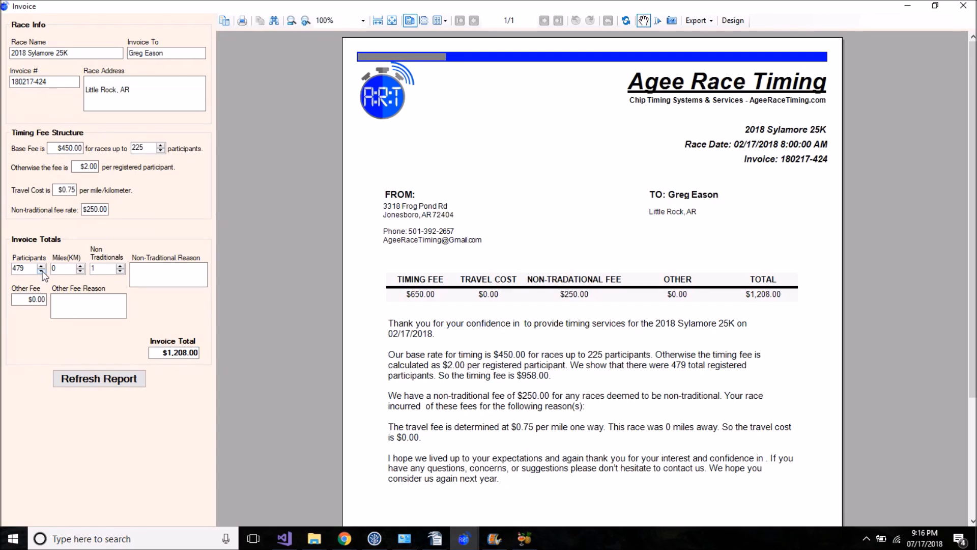
pyautogui.click(964, 6)
pyautogui.click(848, 26)
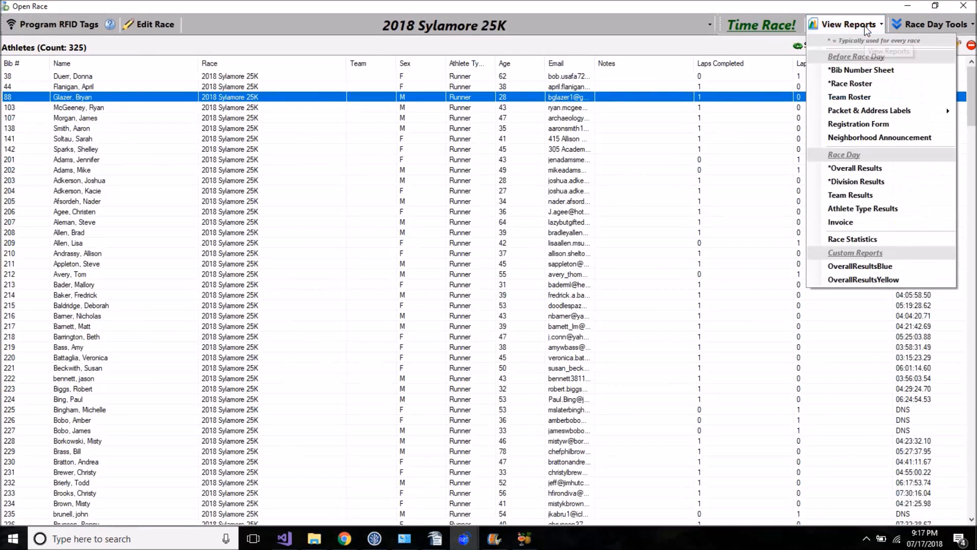
pyautogui.click(866, 224)
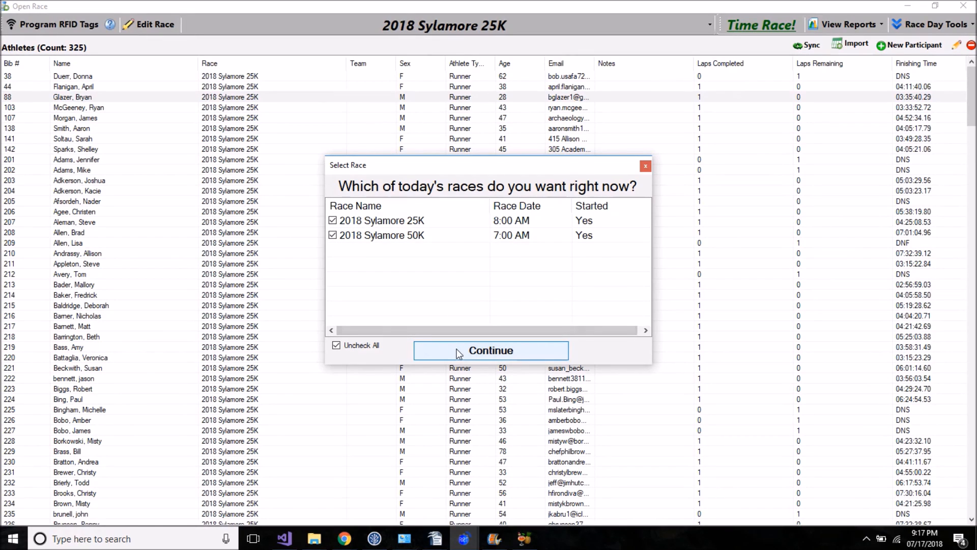
pyautogui.click(453, 350)
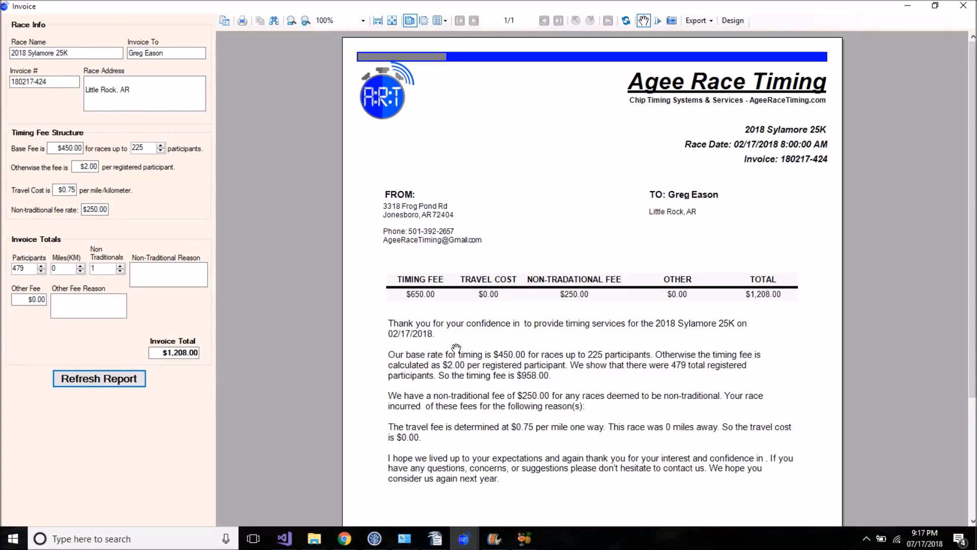
# Point out the participant count and the invoice total in the invoice totals
pyautogui.moveTo(26, 268); pyautogui.dragTo(12, 269)
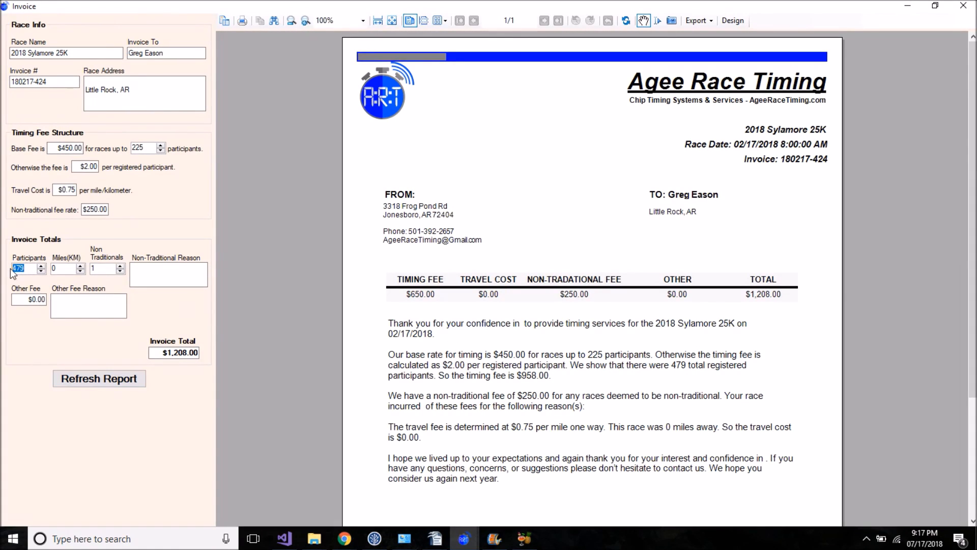
pyautogui.click(30, 270)
pyautogui.moveTo(164, 353); pyautogui.dragTo(196, 353)
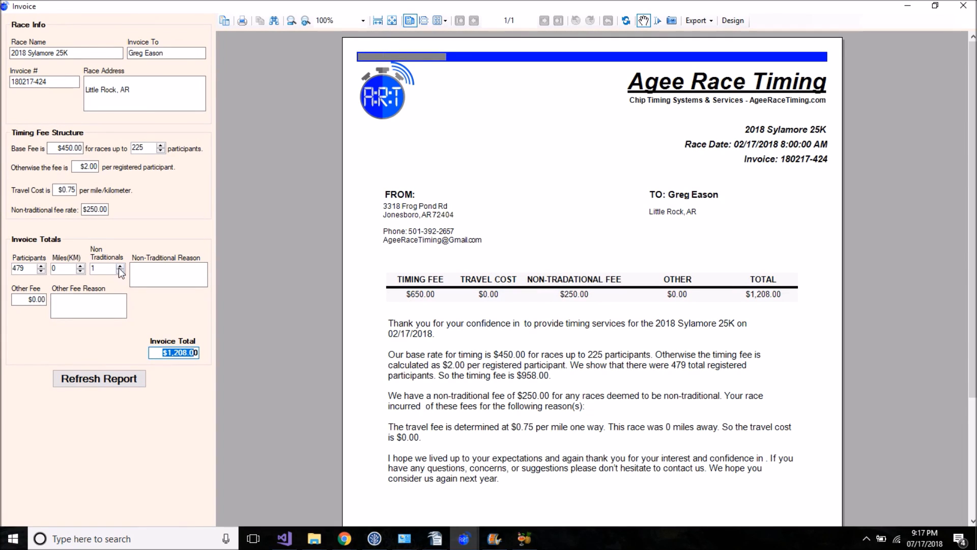
# Enter Duration as the non-traditional reason and set the other fee to $21.48
pyautogui.click(164, 273)
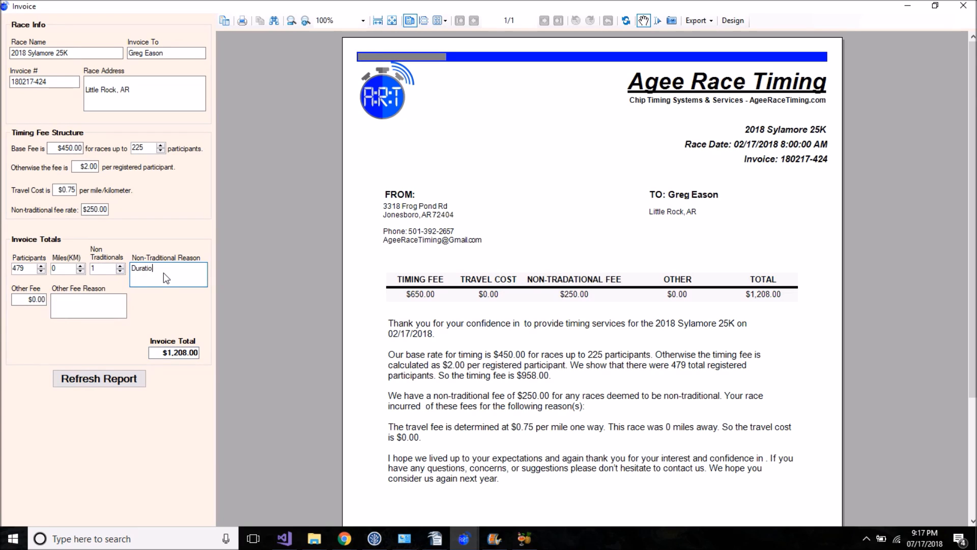
pyautogui.press('Tab')
pyautogui.write('2')
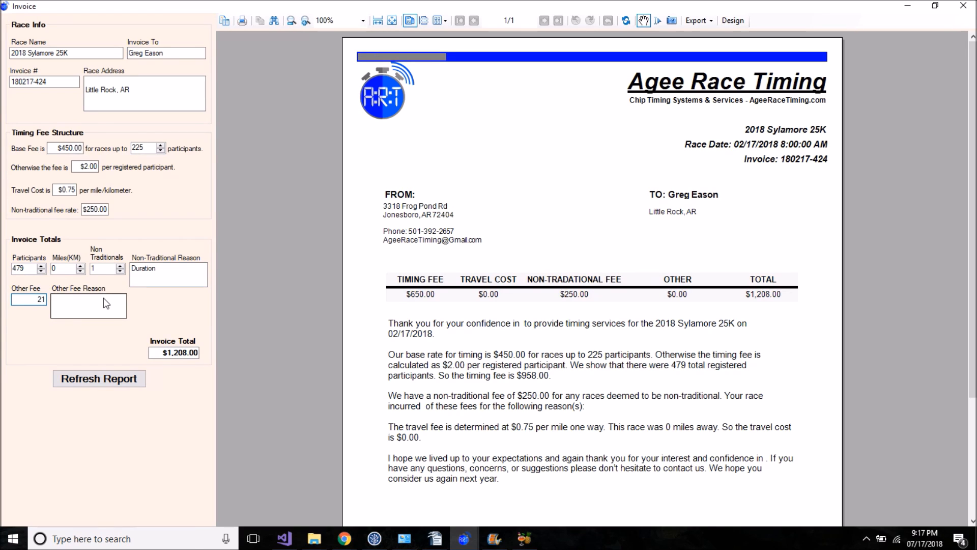
pyautogui.write('1.48')
pyautogui.press('Tab')
# Enter Mailed Bibs as the other fee reason and refresh the invoice report
pyautogui.click(91, 308)
pyautogui.write('Mail')
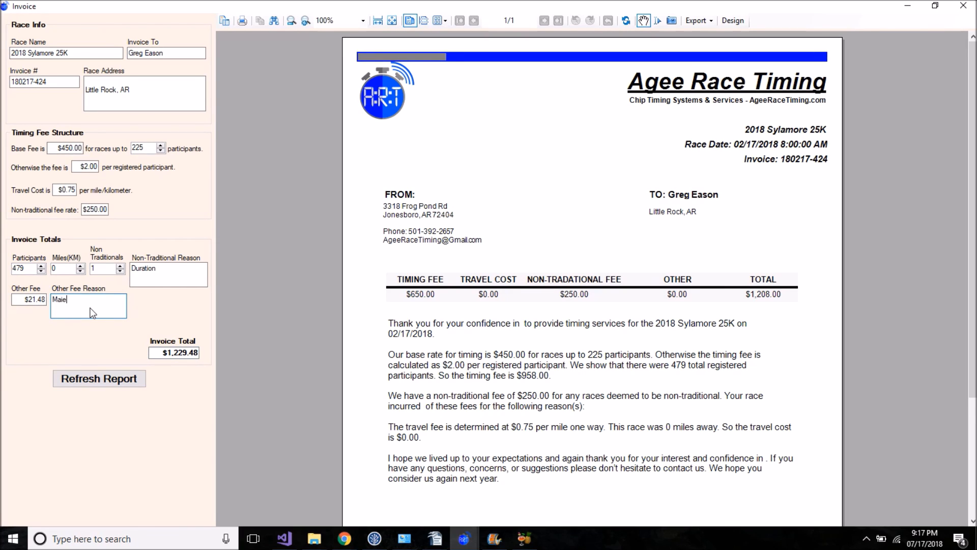
pyautogui.write('ed Bibs')
pyautogui.click(99, 380)
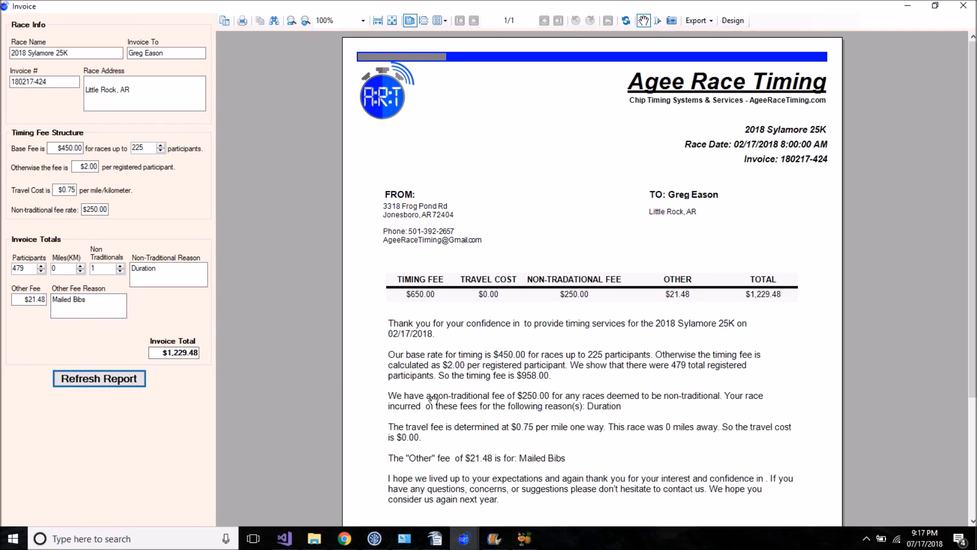
# Set the travel distance to 80 miles in the invoice totals
pyautogui.doubleClick(53, 269)
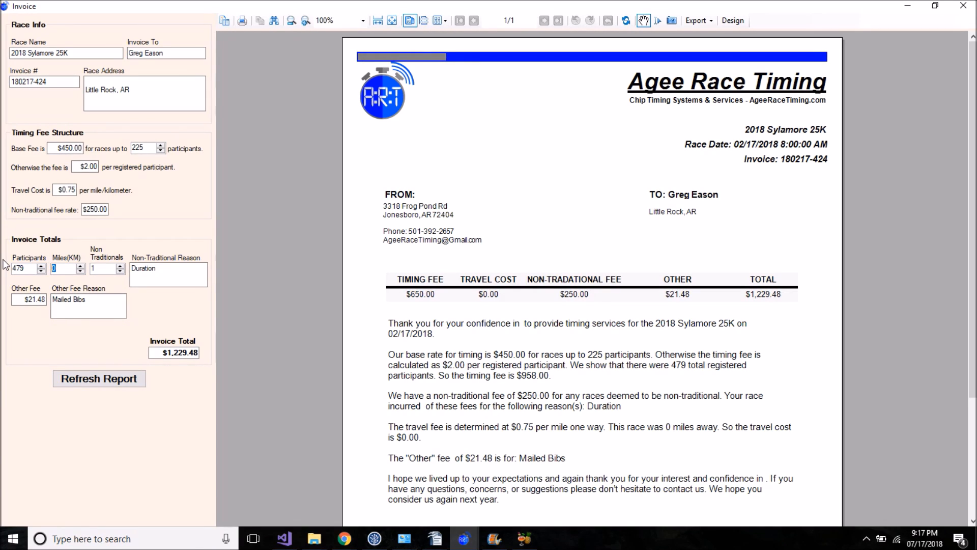
pyautogui.write('80')
pyautogui.click(188, 357)
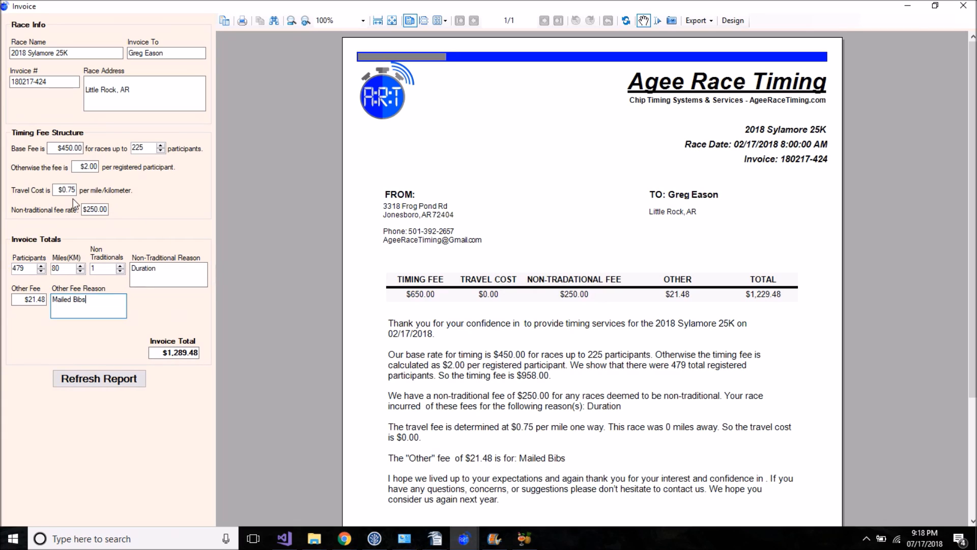
# Examine the race name and the two hyphen-separated parts of the invoice number in the race info
pyautogui.click(106, 84)
pyautogui.moveTo(77, 54); pyautogui.dragTo(2, 57)
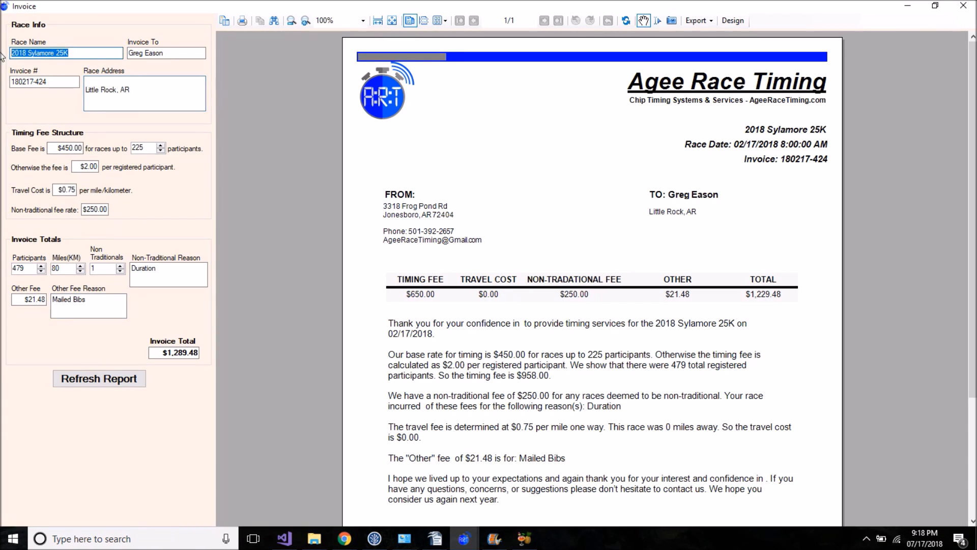
pyautogui.moveTo(55, 84); pyautogui.dragTo(2, 85)
pyautogui.click(54, 83)
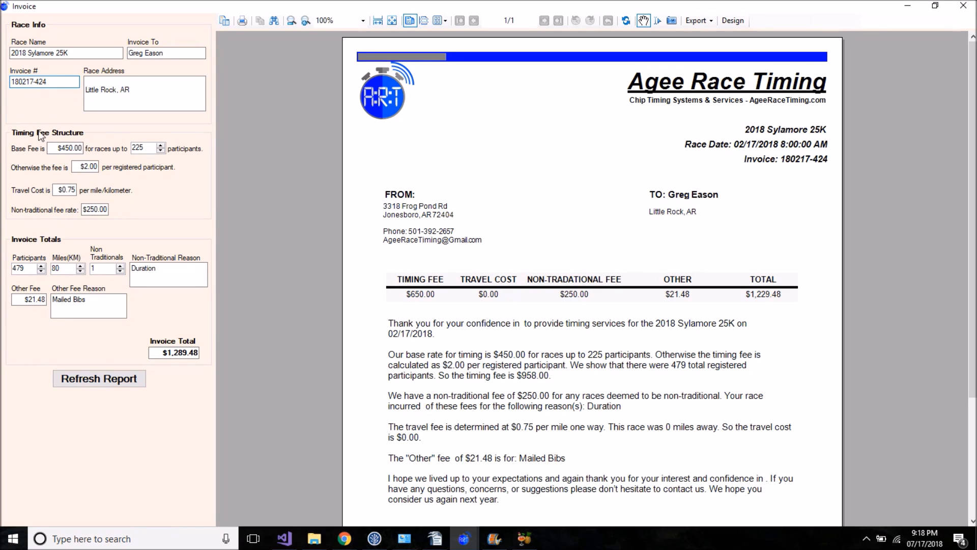
pyautogui.moveTo(35, 82); pyautogui.dragTo(10, 84)
pyautogui.click(16, 81)
pyautogui.moveTo(34, 81)
pyautogui.mouseDown()
pyautogui.moveTo(10, 82)
pyautogui.moveTo(49, 82)
pyautogui.mouseUp()
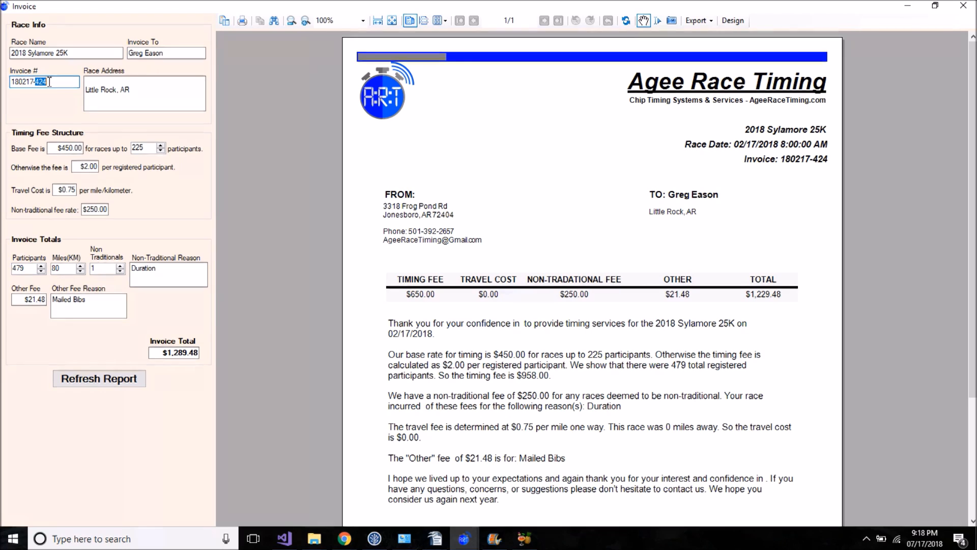
pyautogui.click(51, 81)
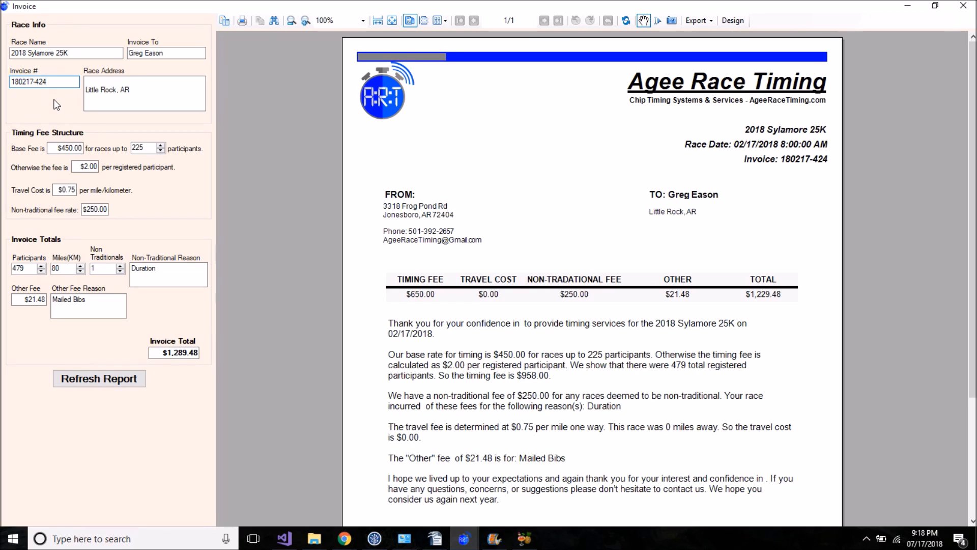
# Refresh the invoice report with the new travel distance and look over the whole page
pyautogui.click(118, 381)
pyautogui.scroll(-2, 406, 404)
pyautogui.scroll(-1, 404, 402)
pyautogui.scroll(3, 402, 405)
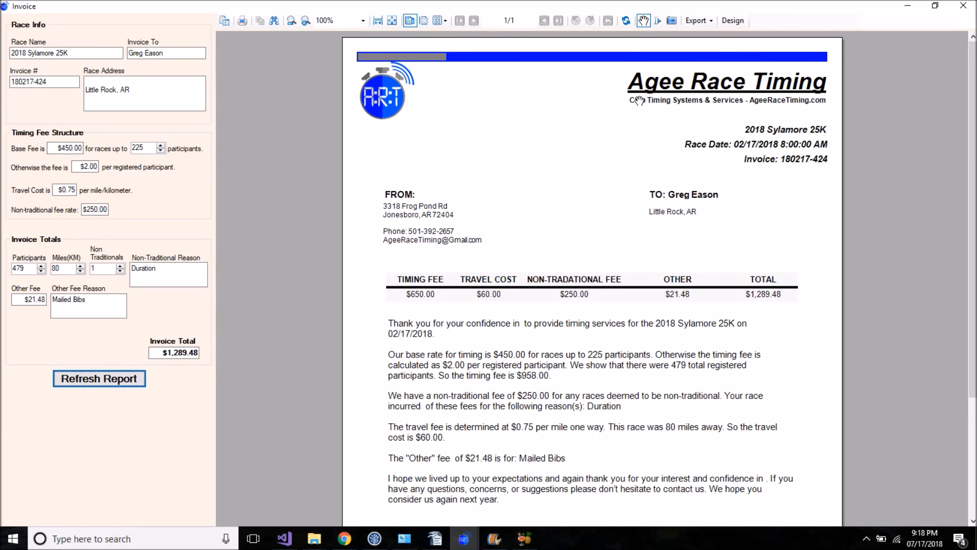